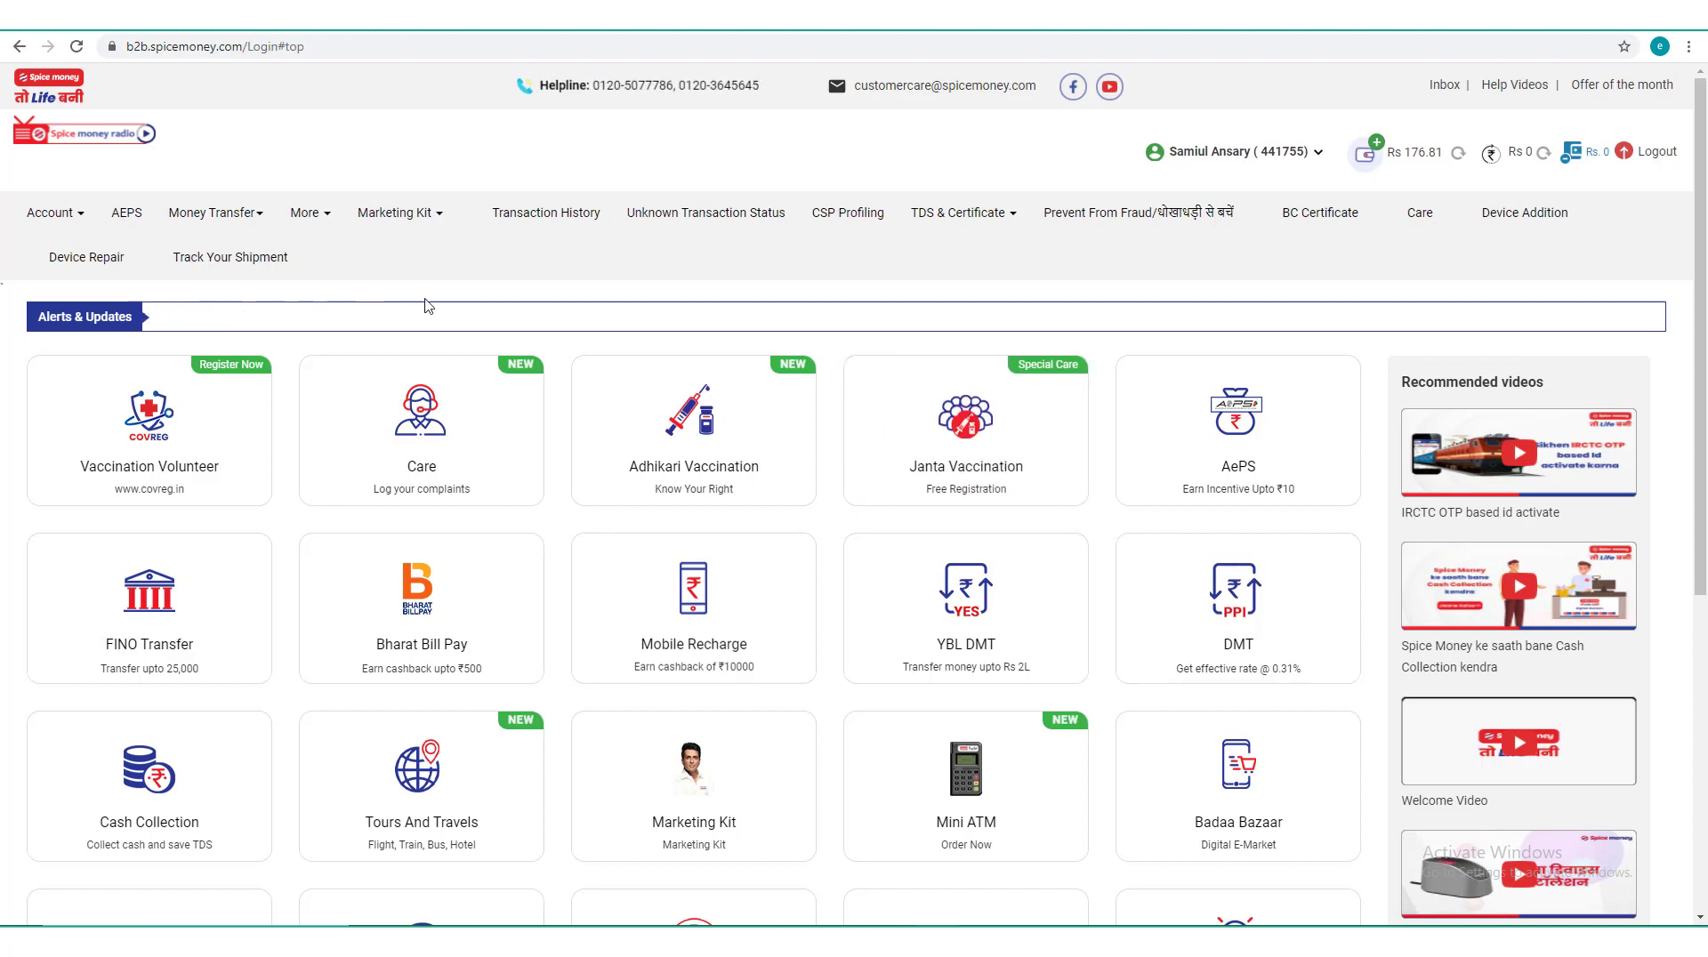
pyautogui.click(435, 226)
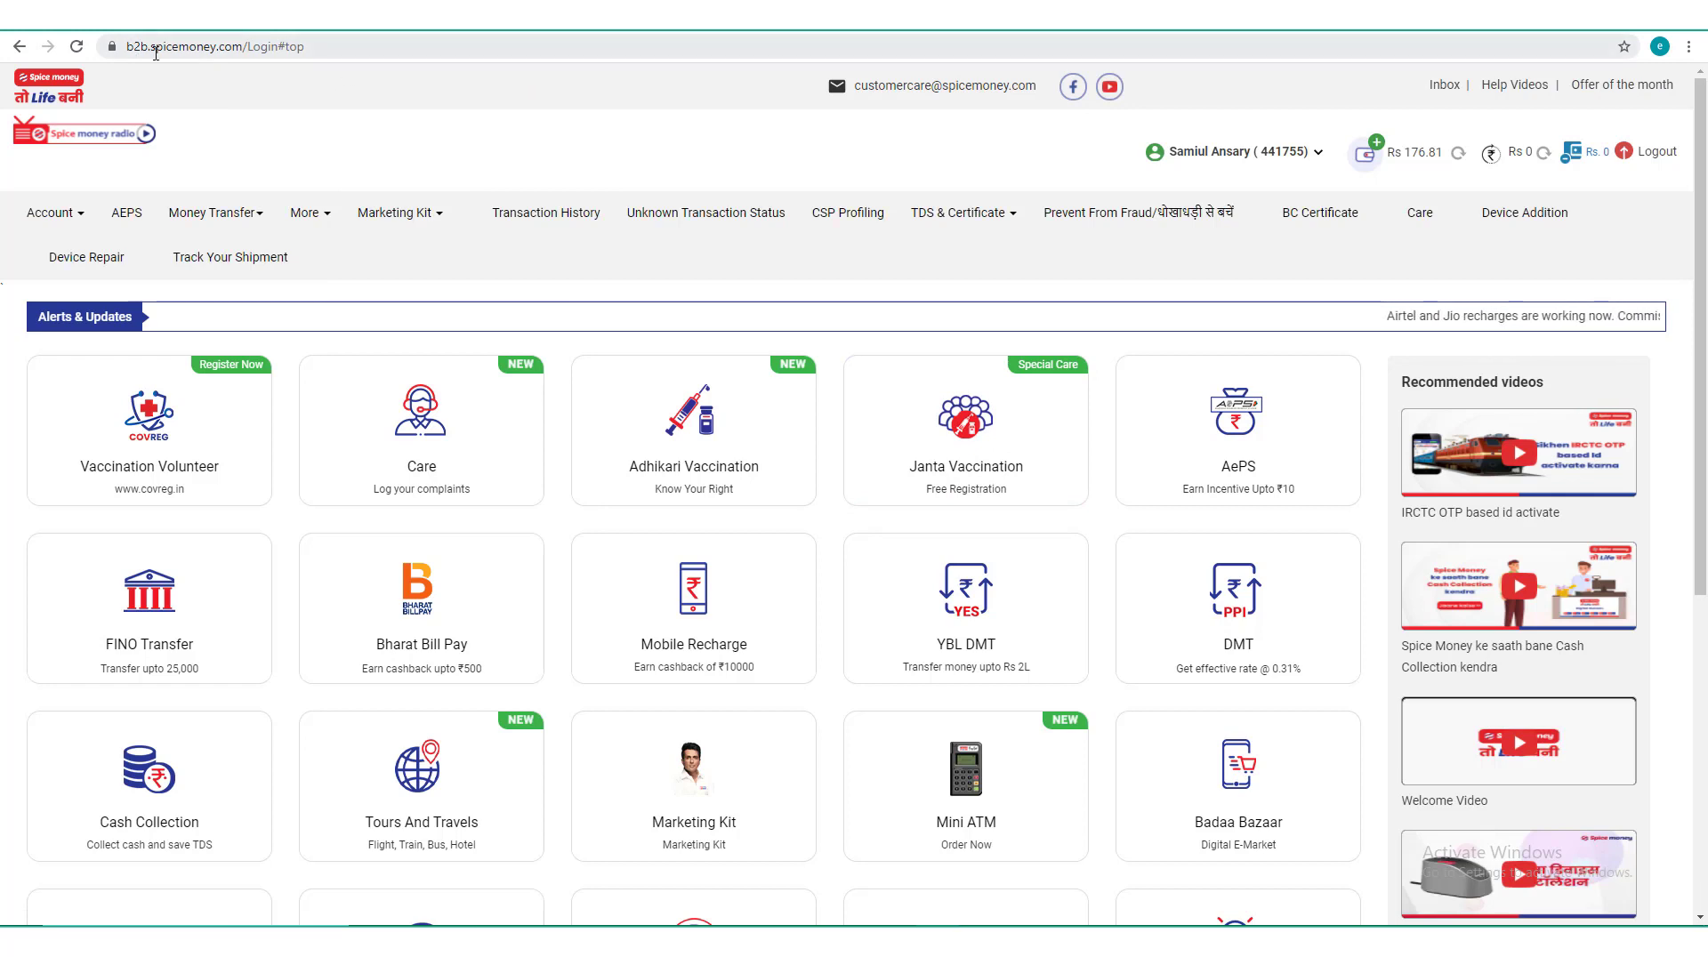
pyautogui.moveTo(127, 46); pyautogui.dragTo(283, 47)
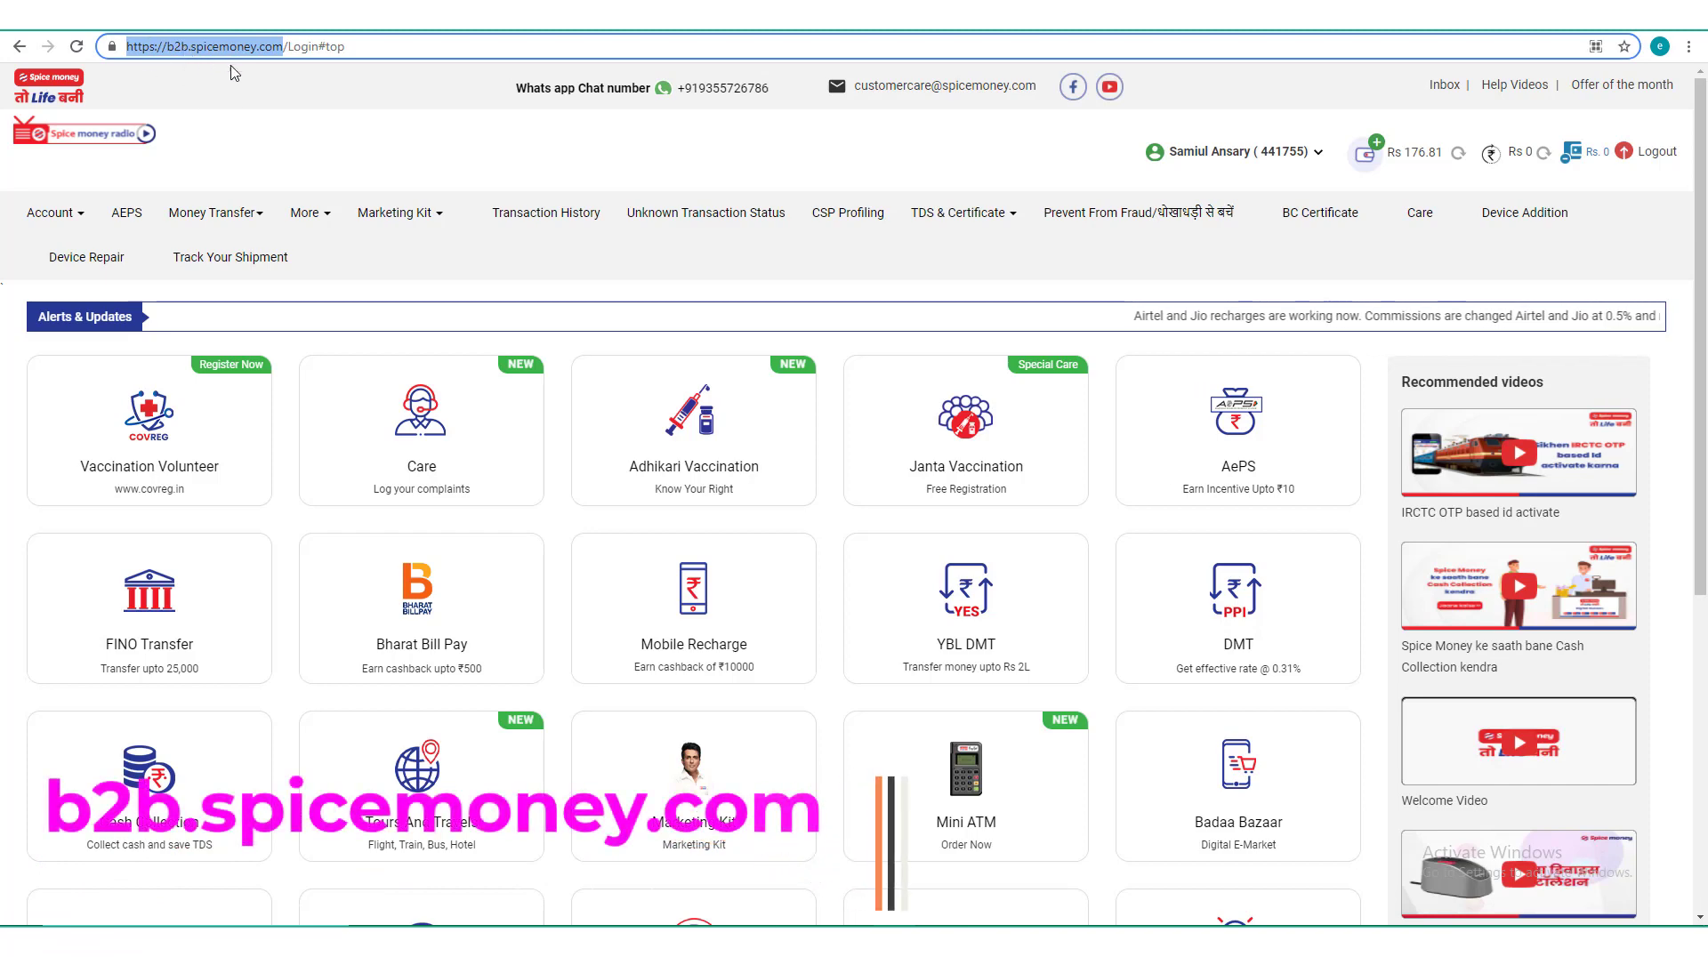
pyautogui.scroll(-4, 1323, 431)
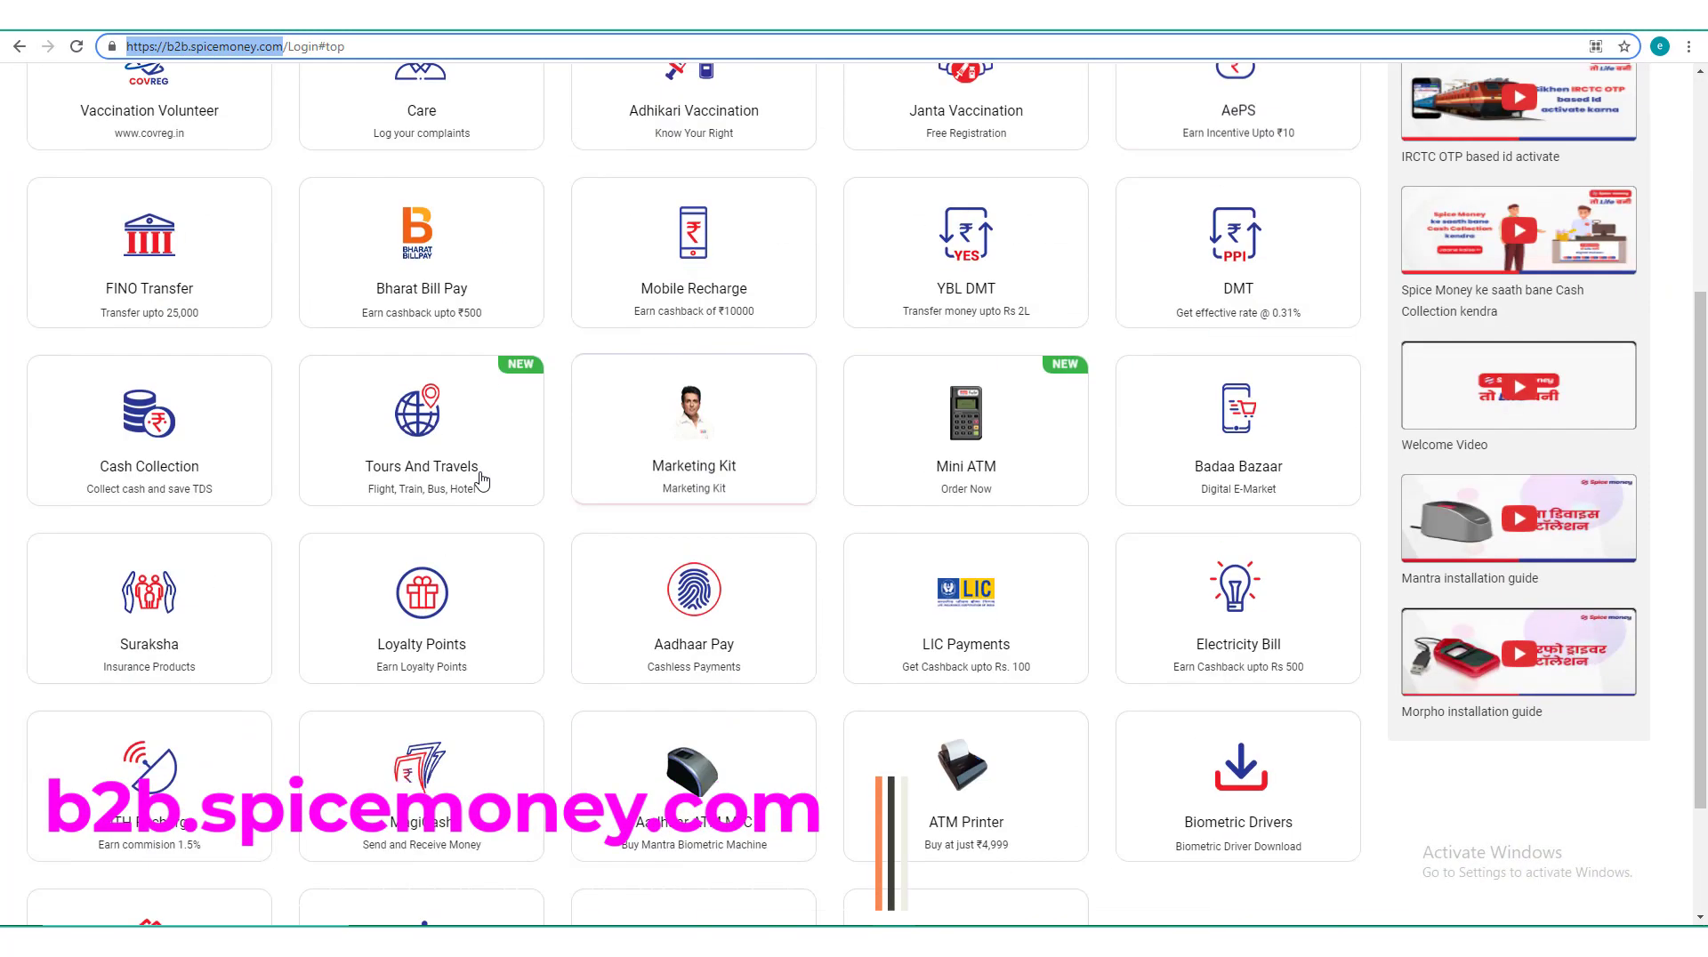
pyautogui.scroll(4, 1323, 431)
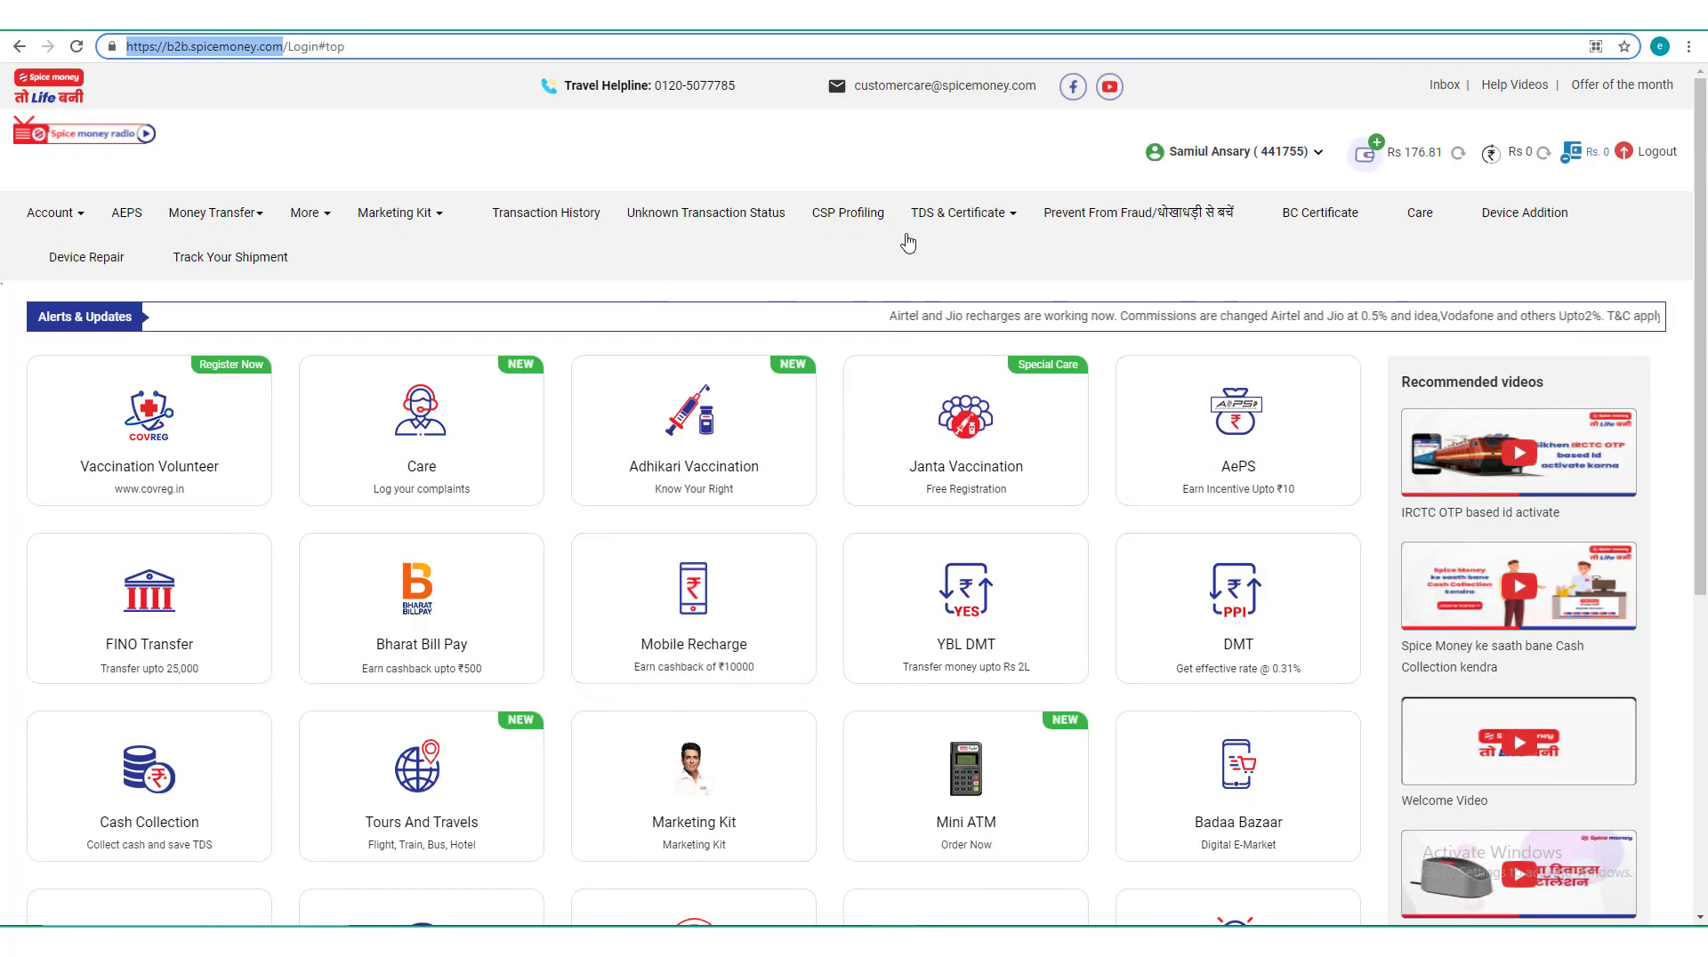
pyautogui.click(809, 149)
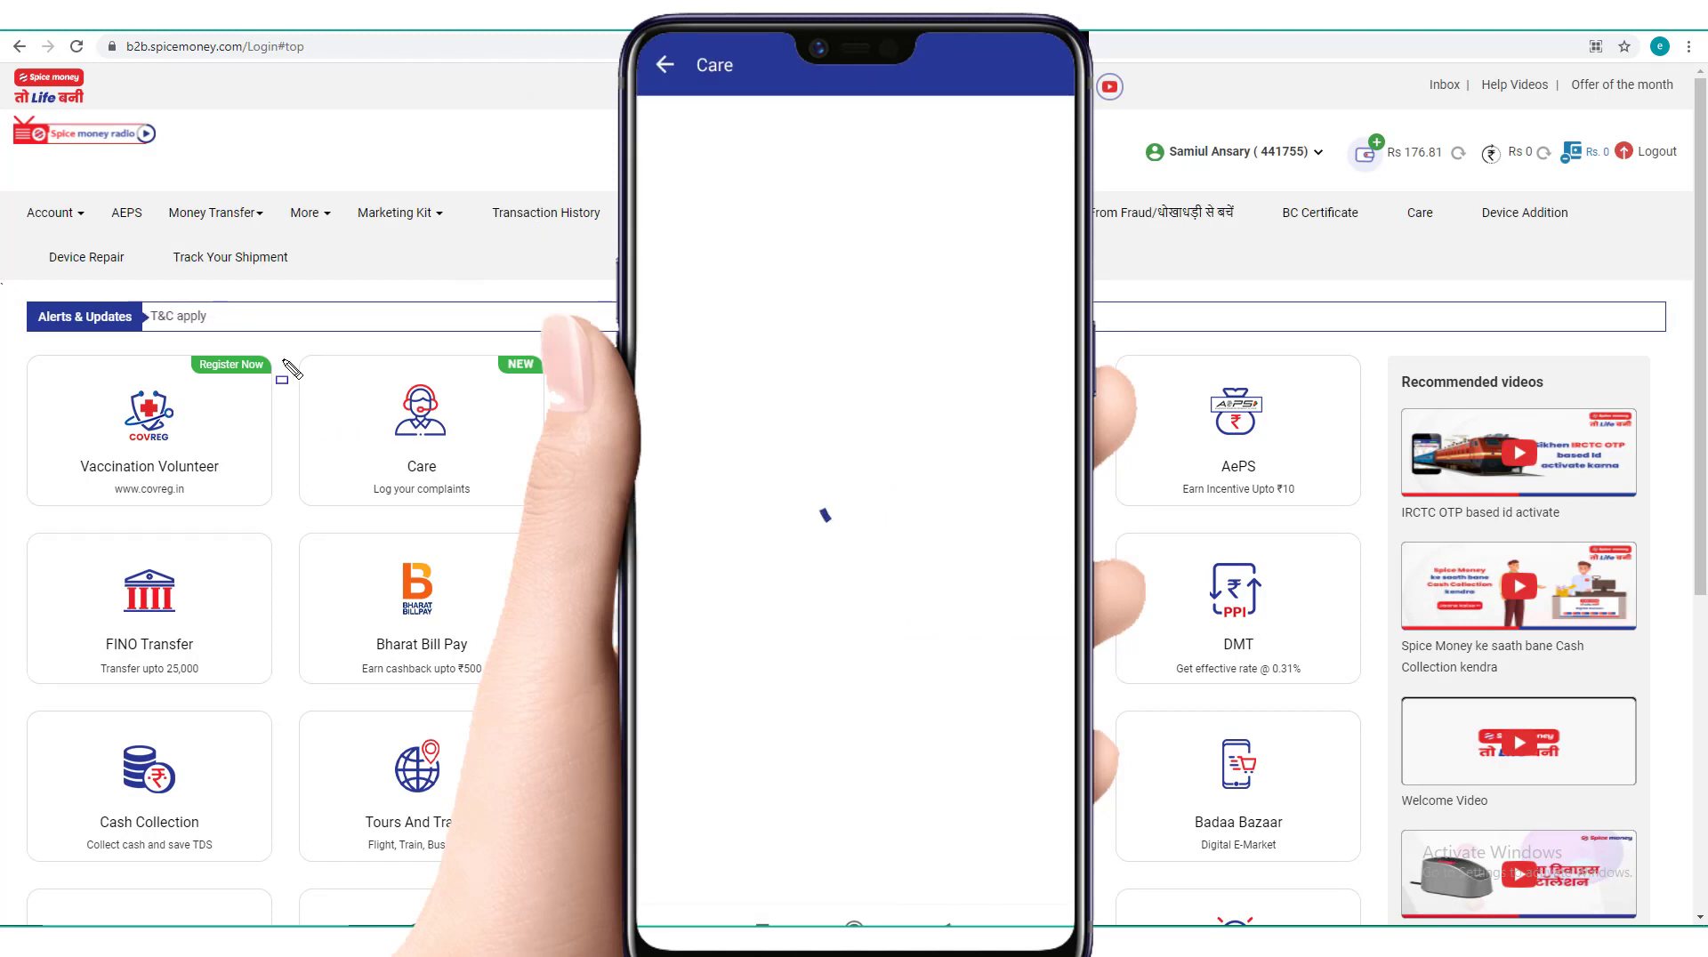
# - Open the Care complaint service from the dashboard and skip its introductory video to reach Self Care
pyautogui.moveTo(375, 422)
pyautogui.mouseDown()
pyautogui.moveTo(533, 536)
pyautogui.moveTo(525, 514)
pyautogui.mouseUp()
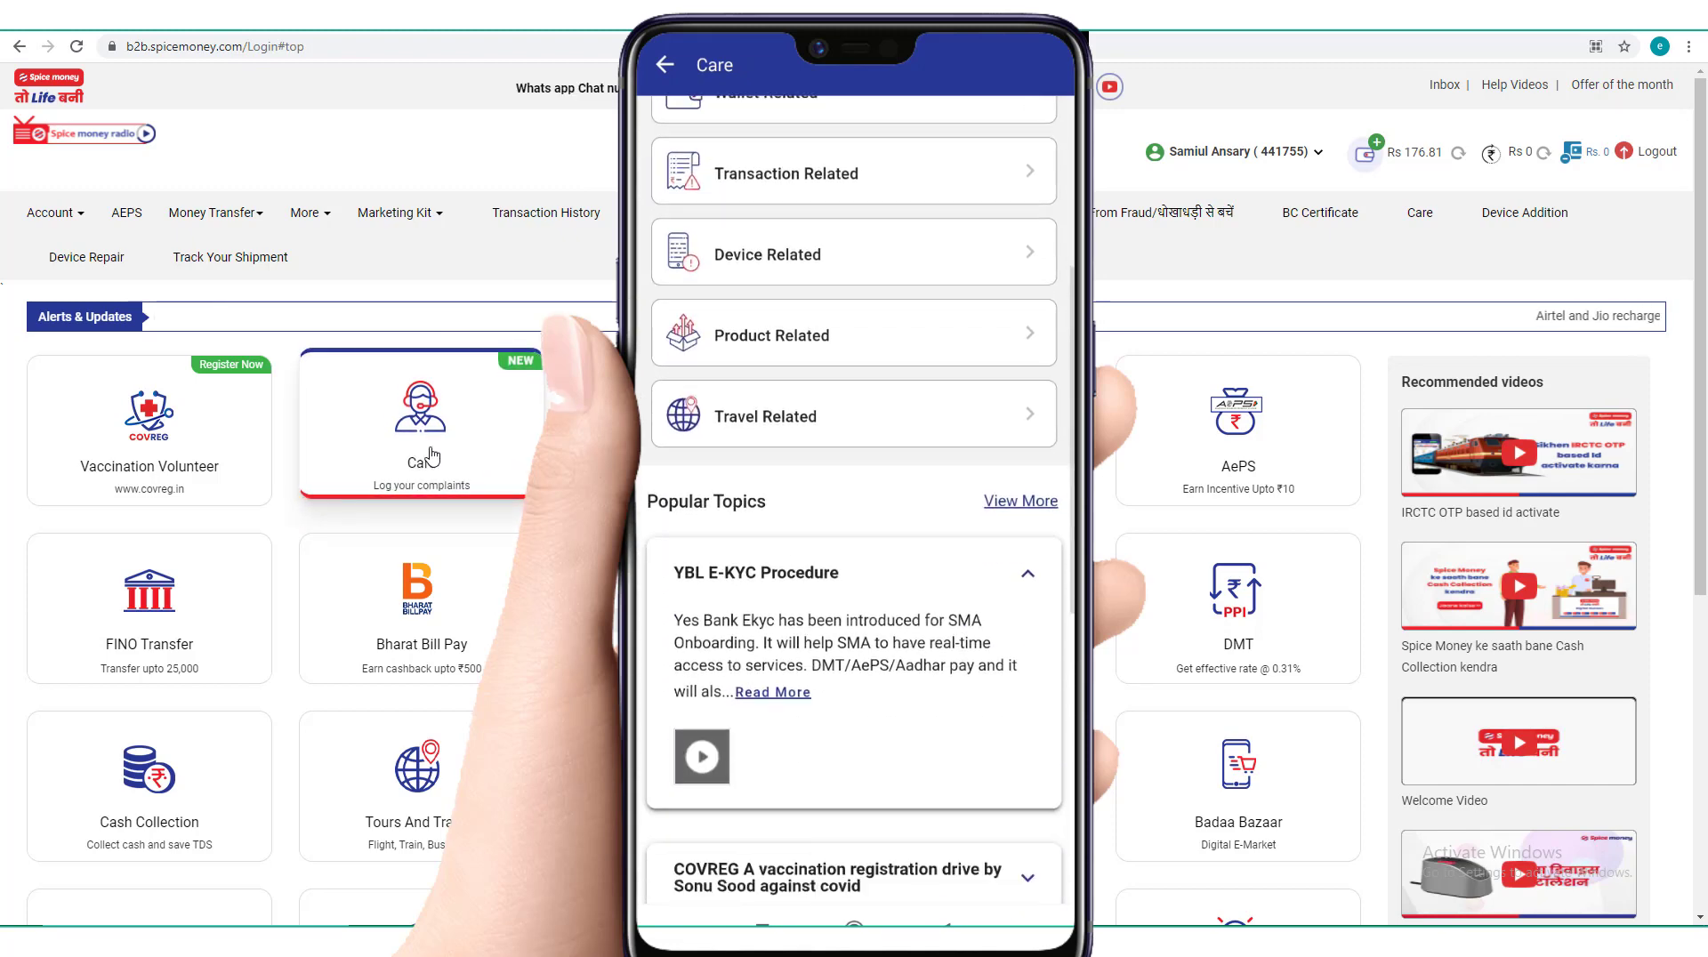
pyautogui.click(488, 452)
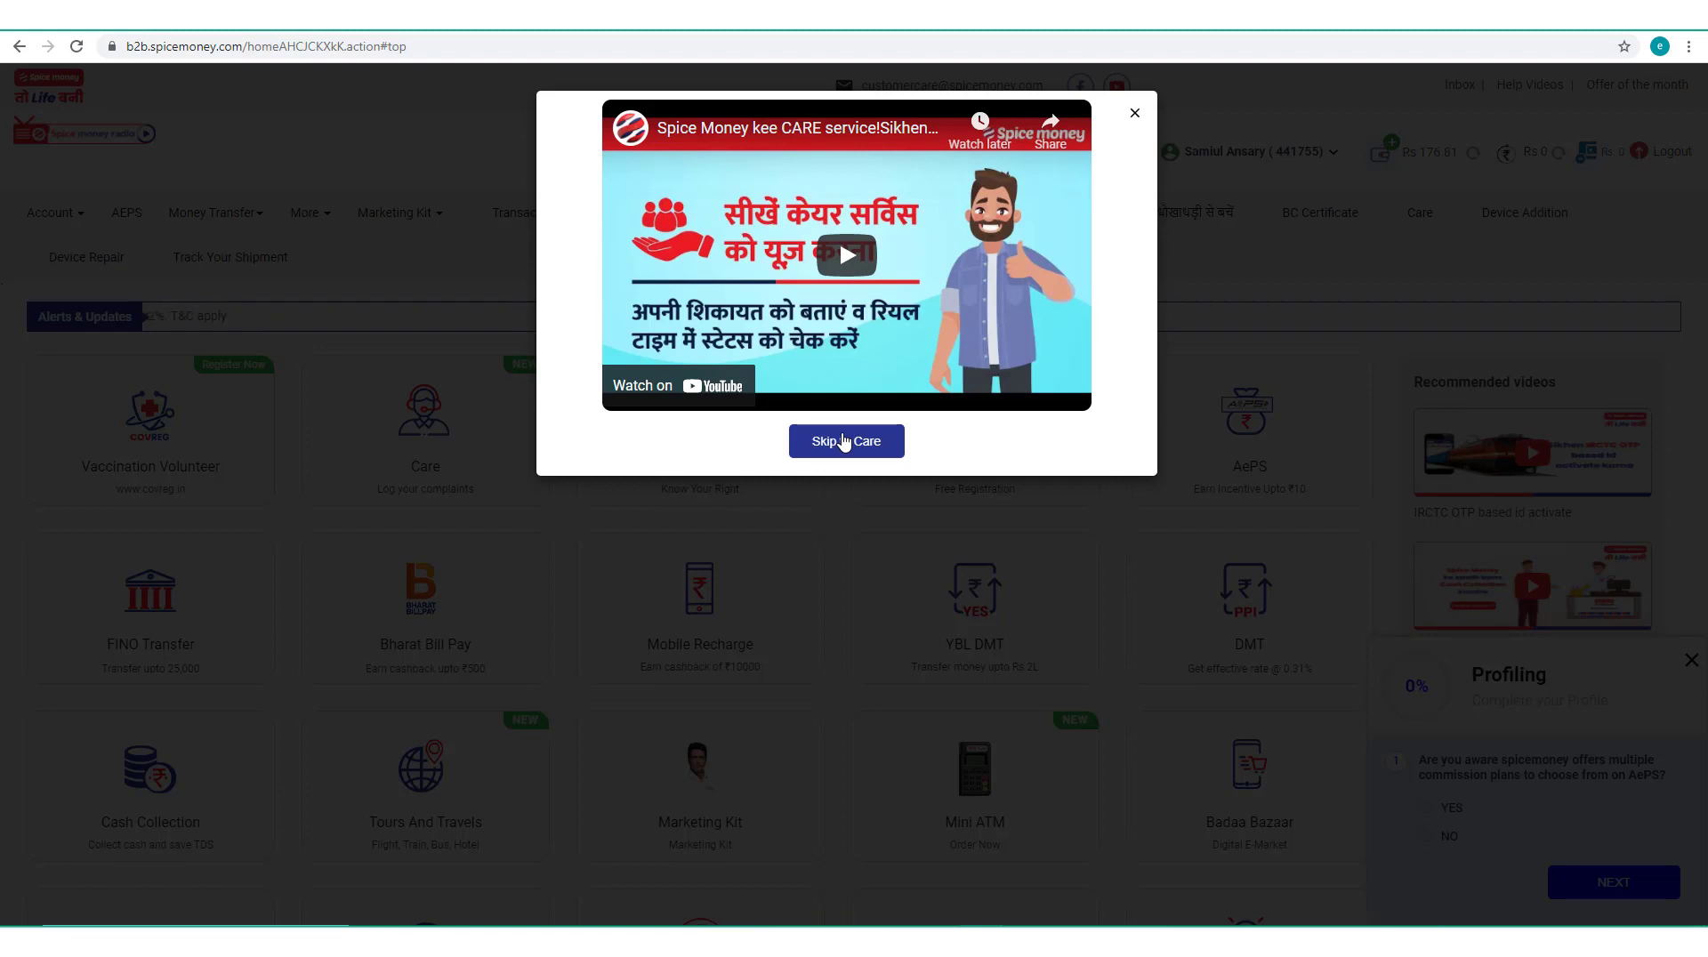
pyautogui.click(843, 441)
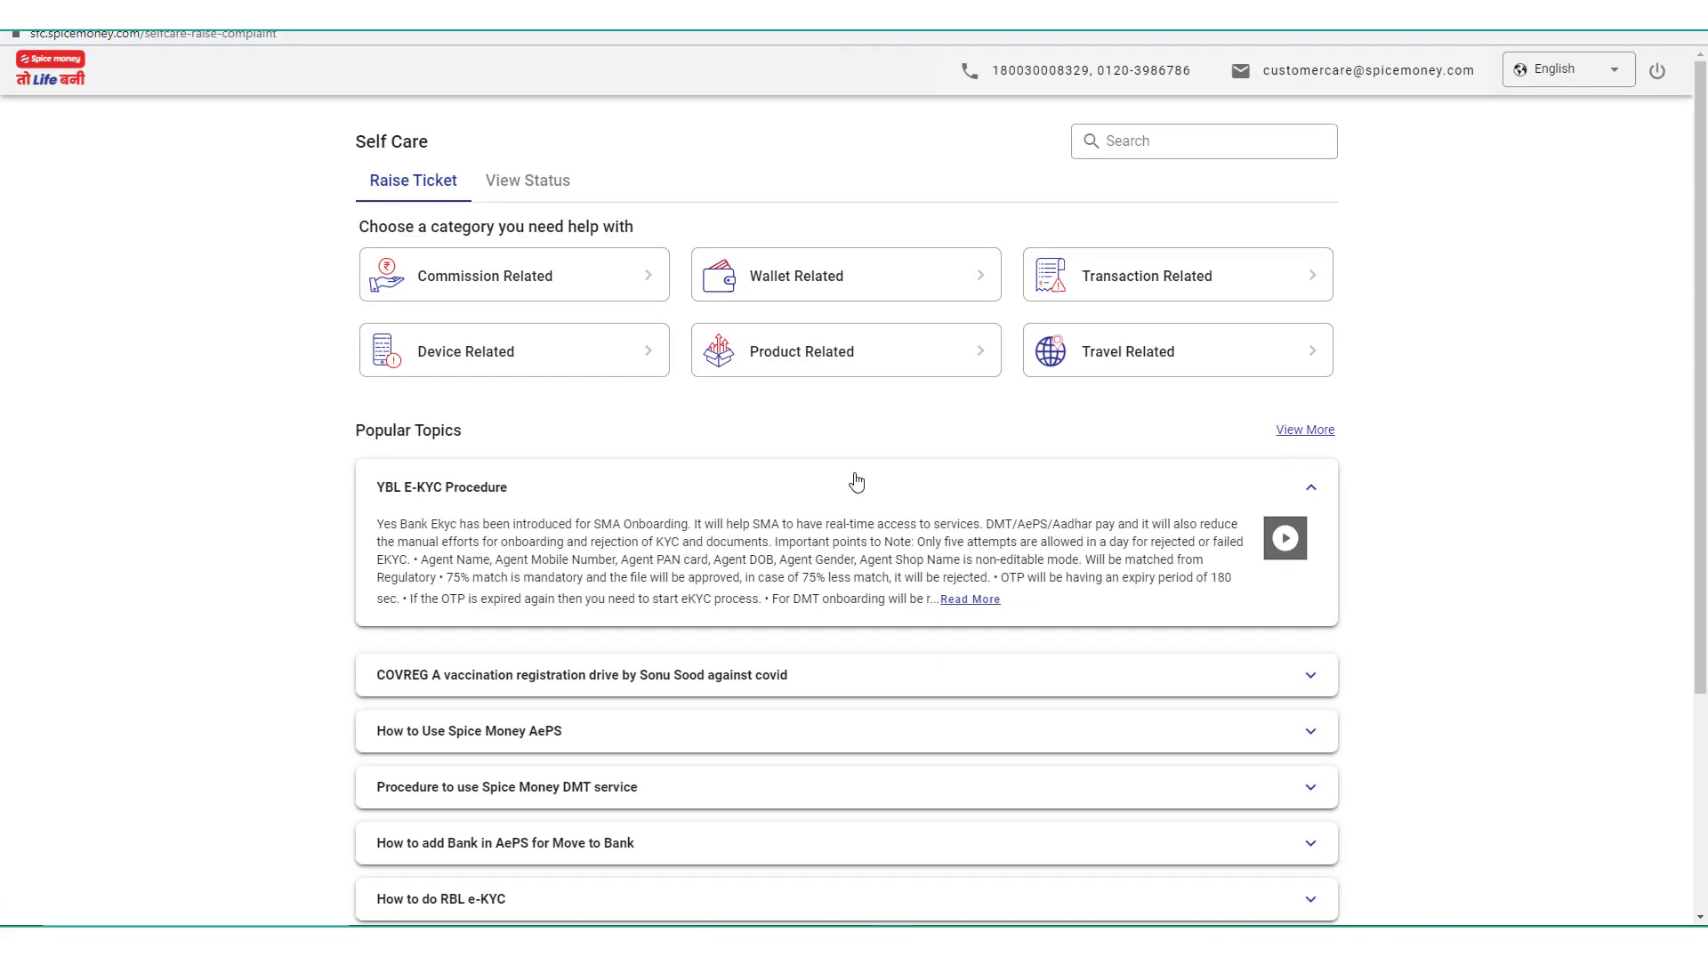
# - Choose the Transaction Related category for the new support ticket
pyautogui.moveTo(327, 236)
pyautogui.mouseDown()
pyautogui.moveTo(1404, 374)
pyautogui.moveTo(1416, 400)
pyautogui.mouseUp()
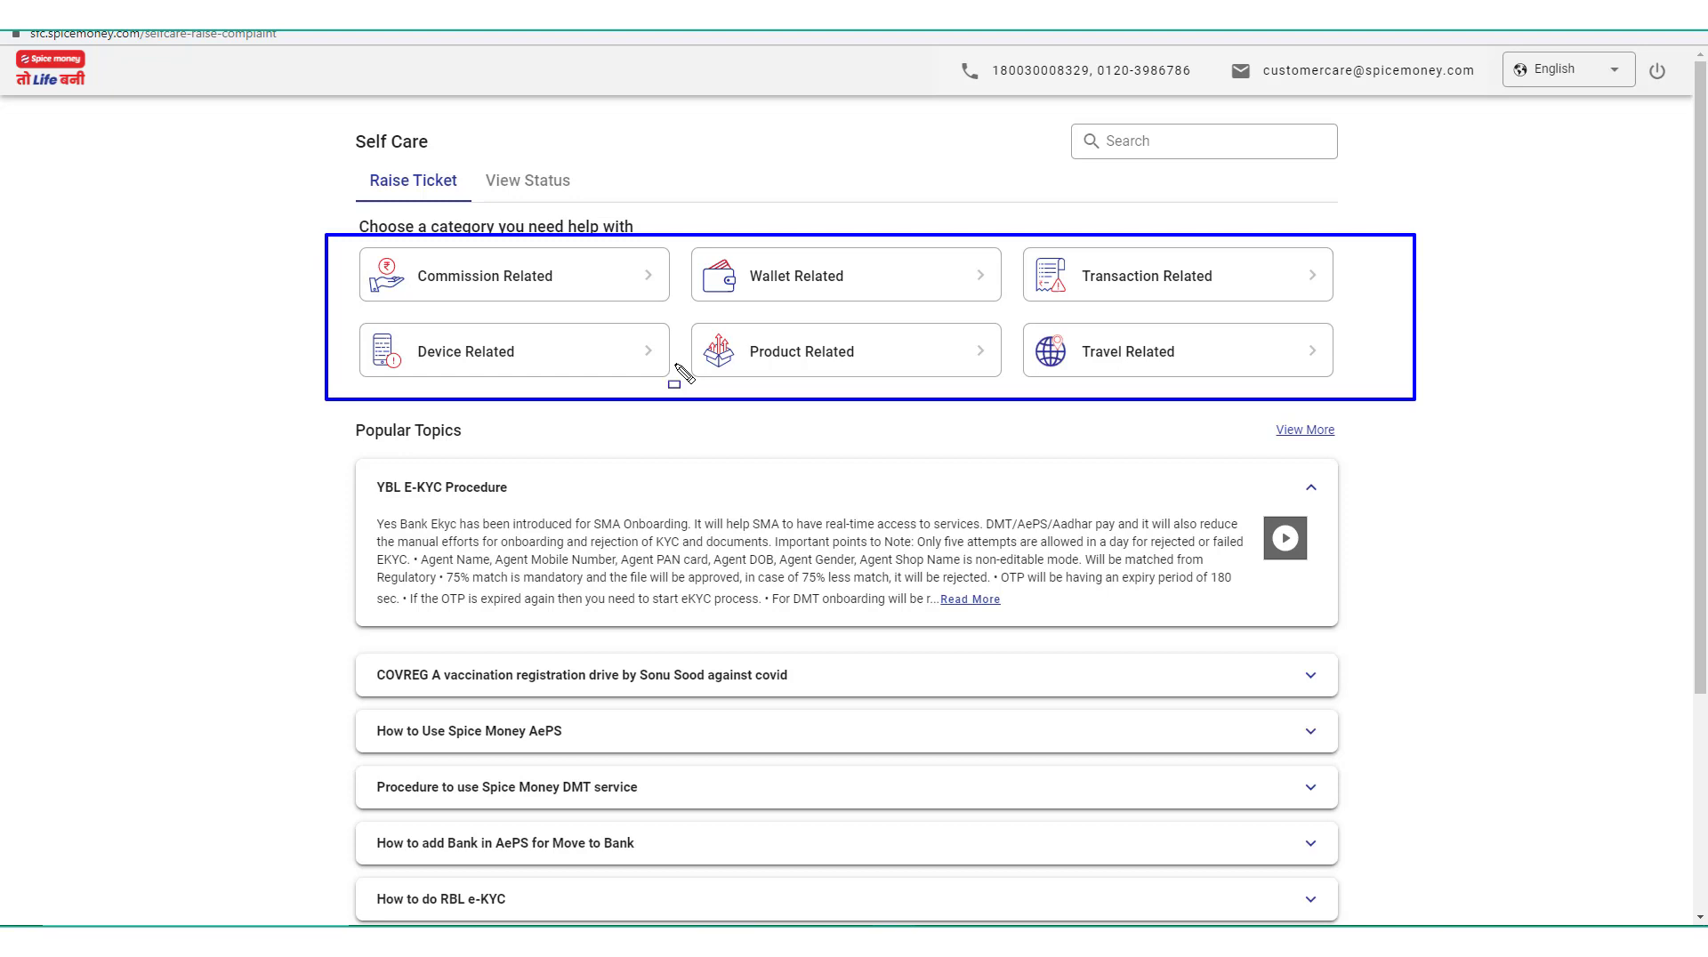
pyautogui.moveTo(1013, 242)
pyautogui.mouseDown()
pyautogui.moveTo(1174, 297)
pyautogui.moveTo(1352, 308)
pyautogui.mouseUp()
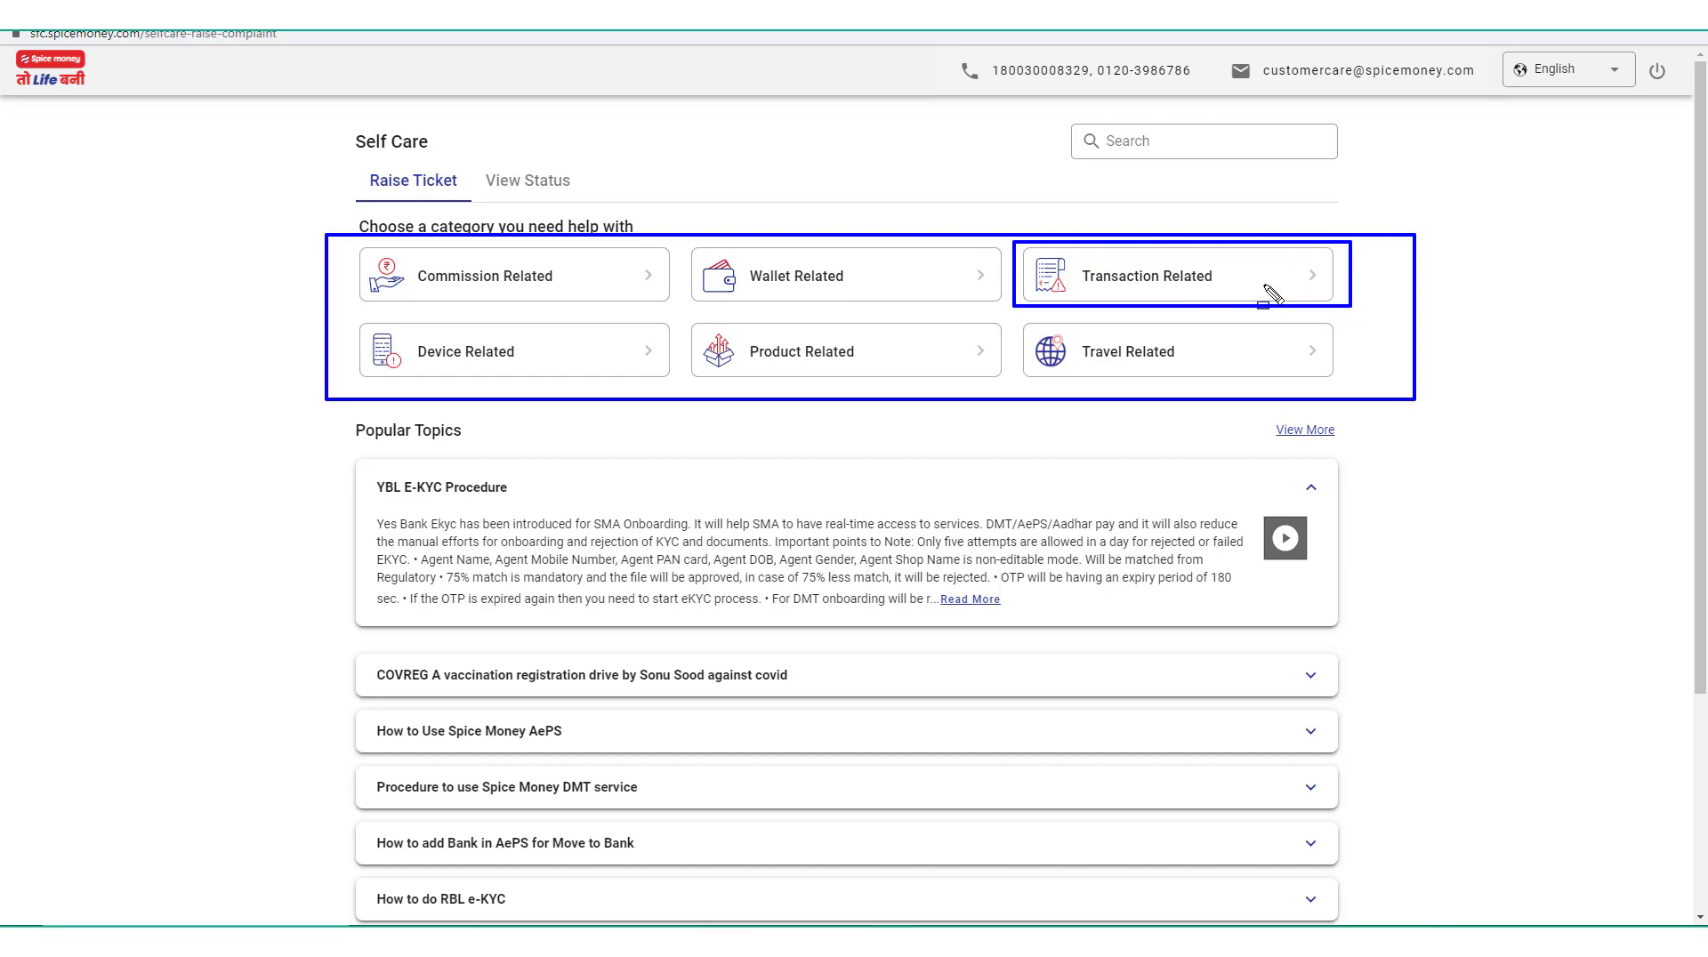
pyautogui.press('Escape')
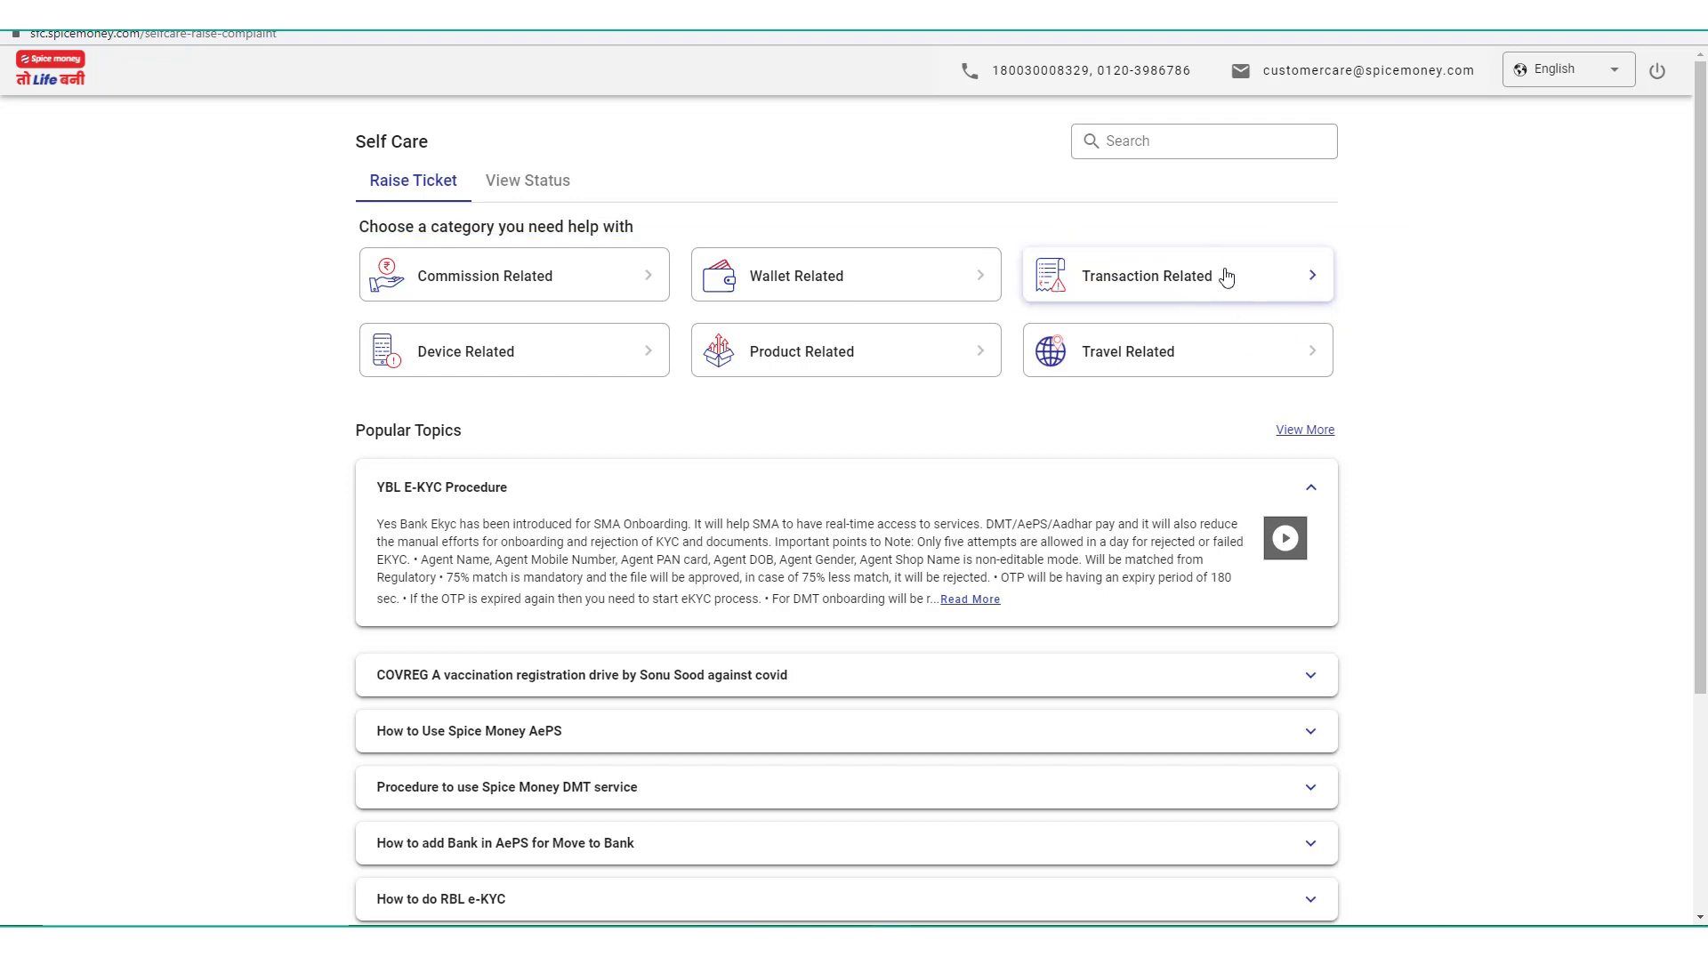
pyautogui.click(1172, 283)
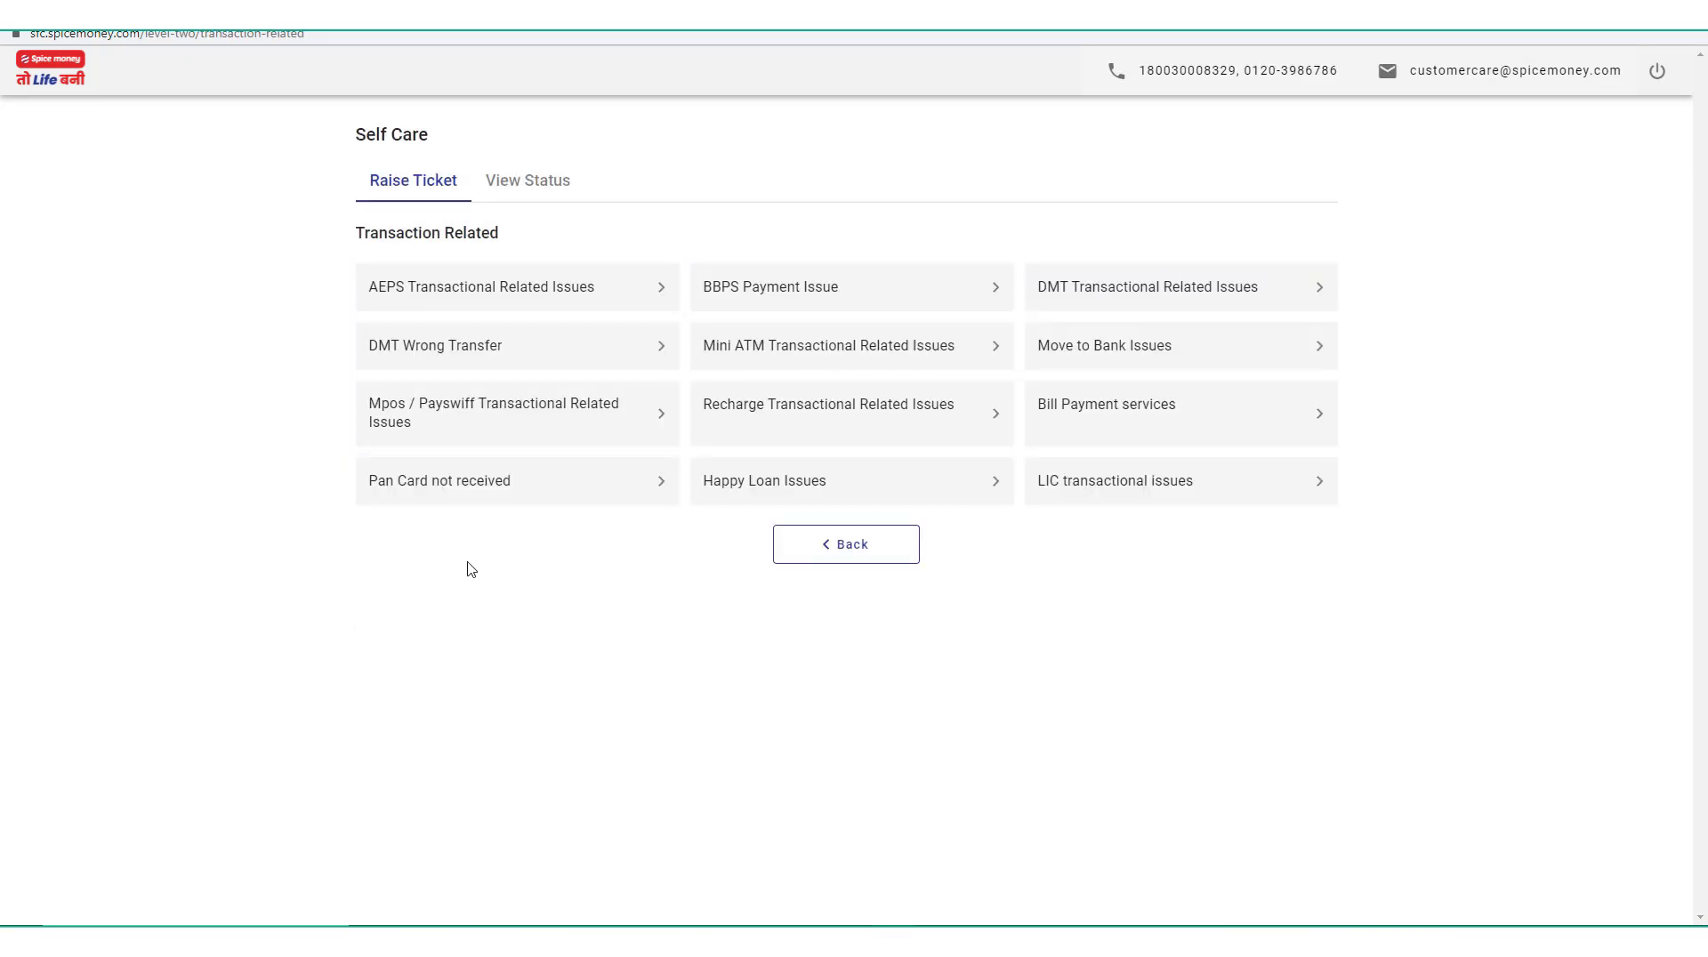
# - Narrow the ticket's transaction category to AEPS Transactional Related Issues
pyautogui.moveTo(298, 248); pyautogui.dragTo(332, 269)
pyautogui.moveTo(612, 368); pyautogui.dragTo(1474, 522)
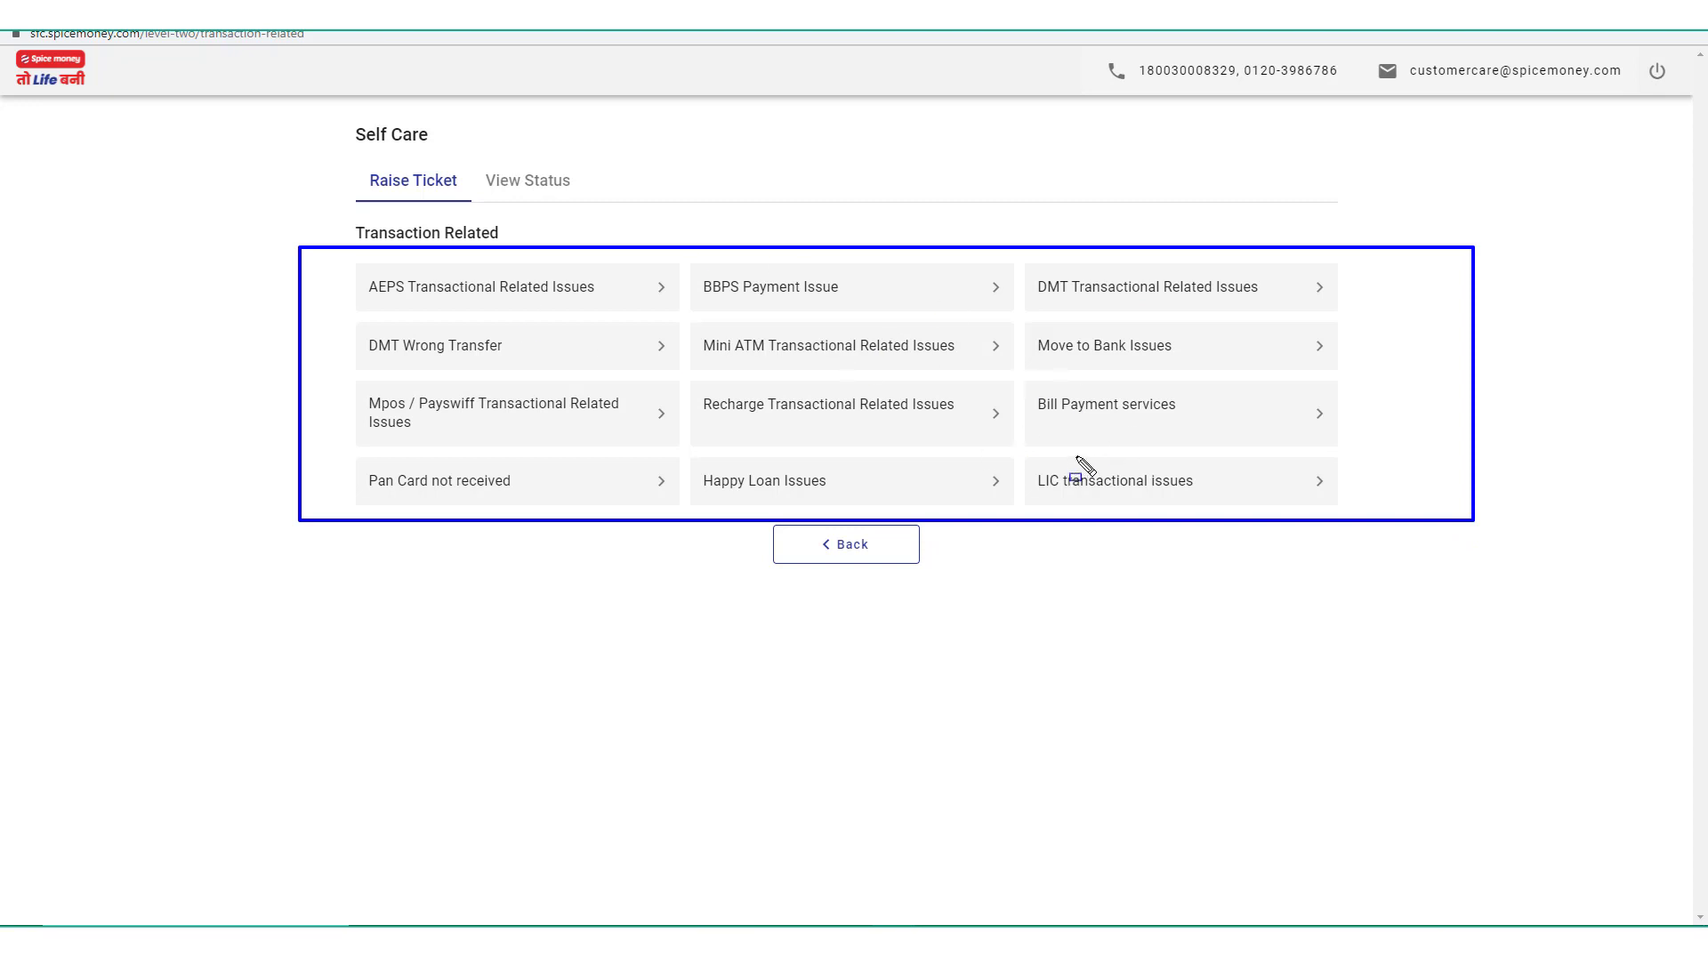
pyautogui.press('Escape')
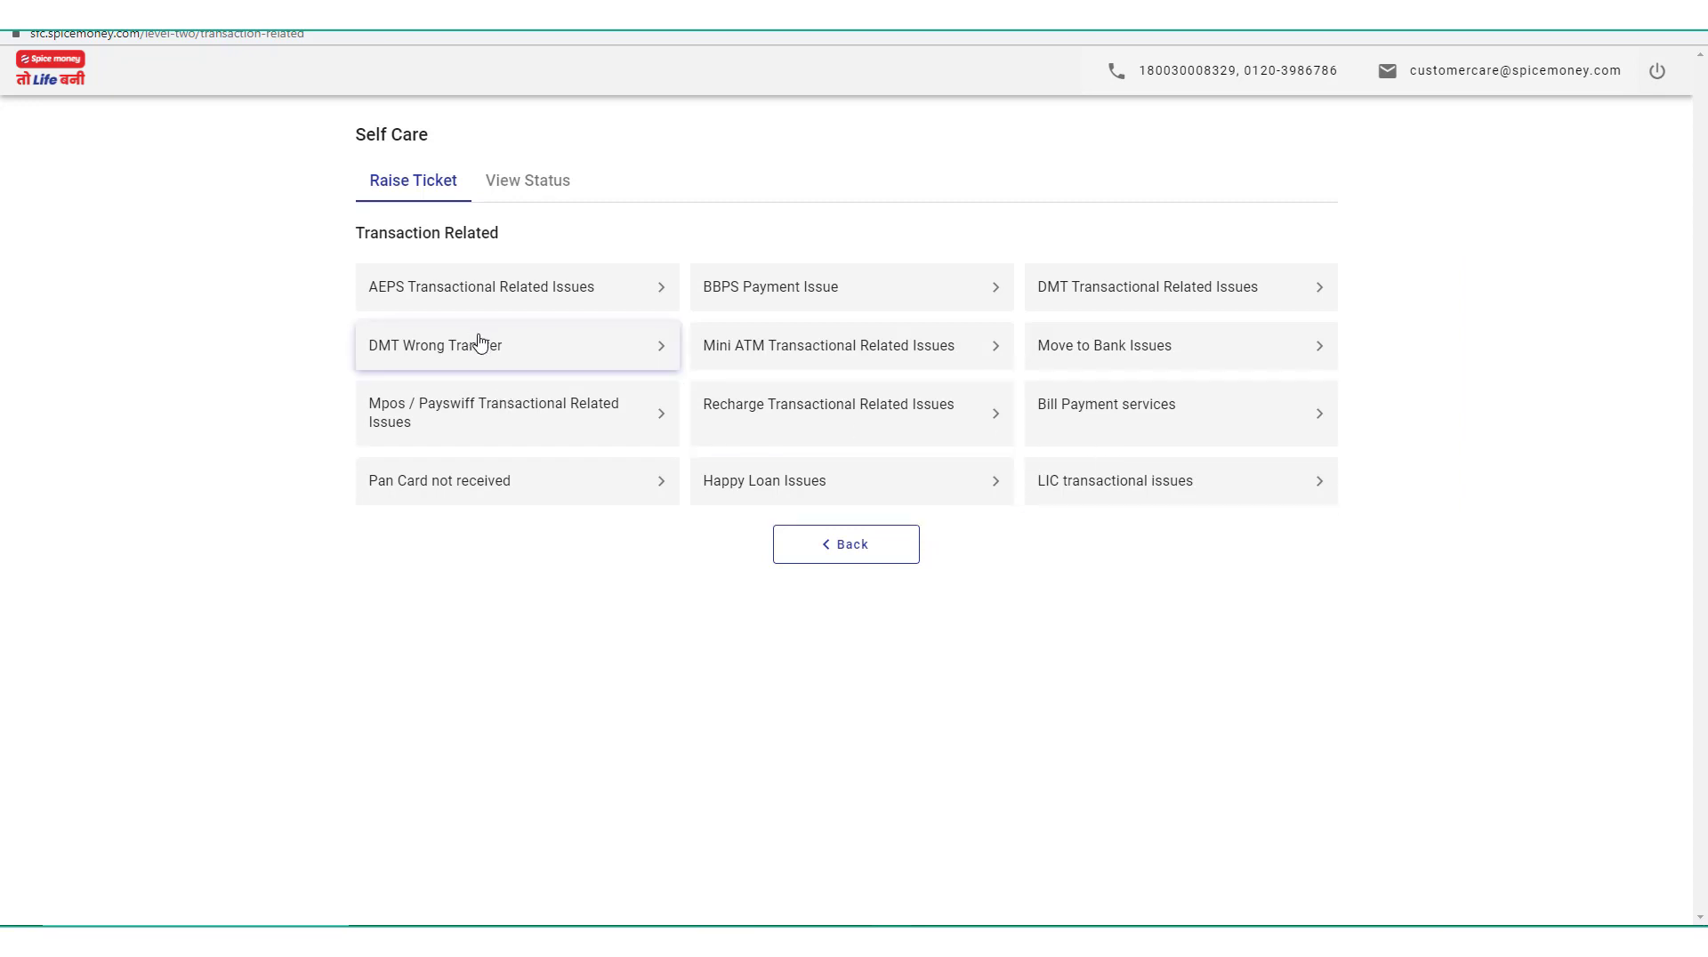
pyautogui.hotkey('ctrl', '2')
pyautogui.moveTo(330, 256); pyautogui.dragTo(682, 305)
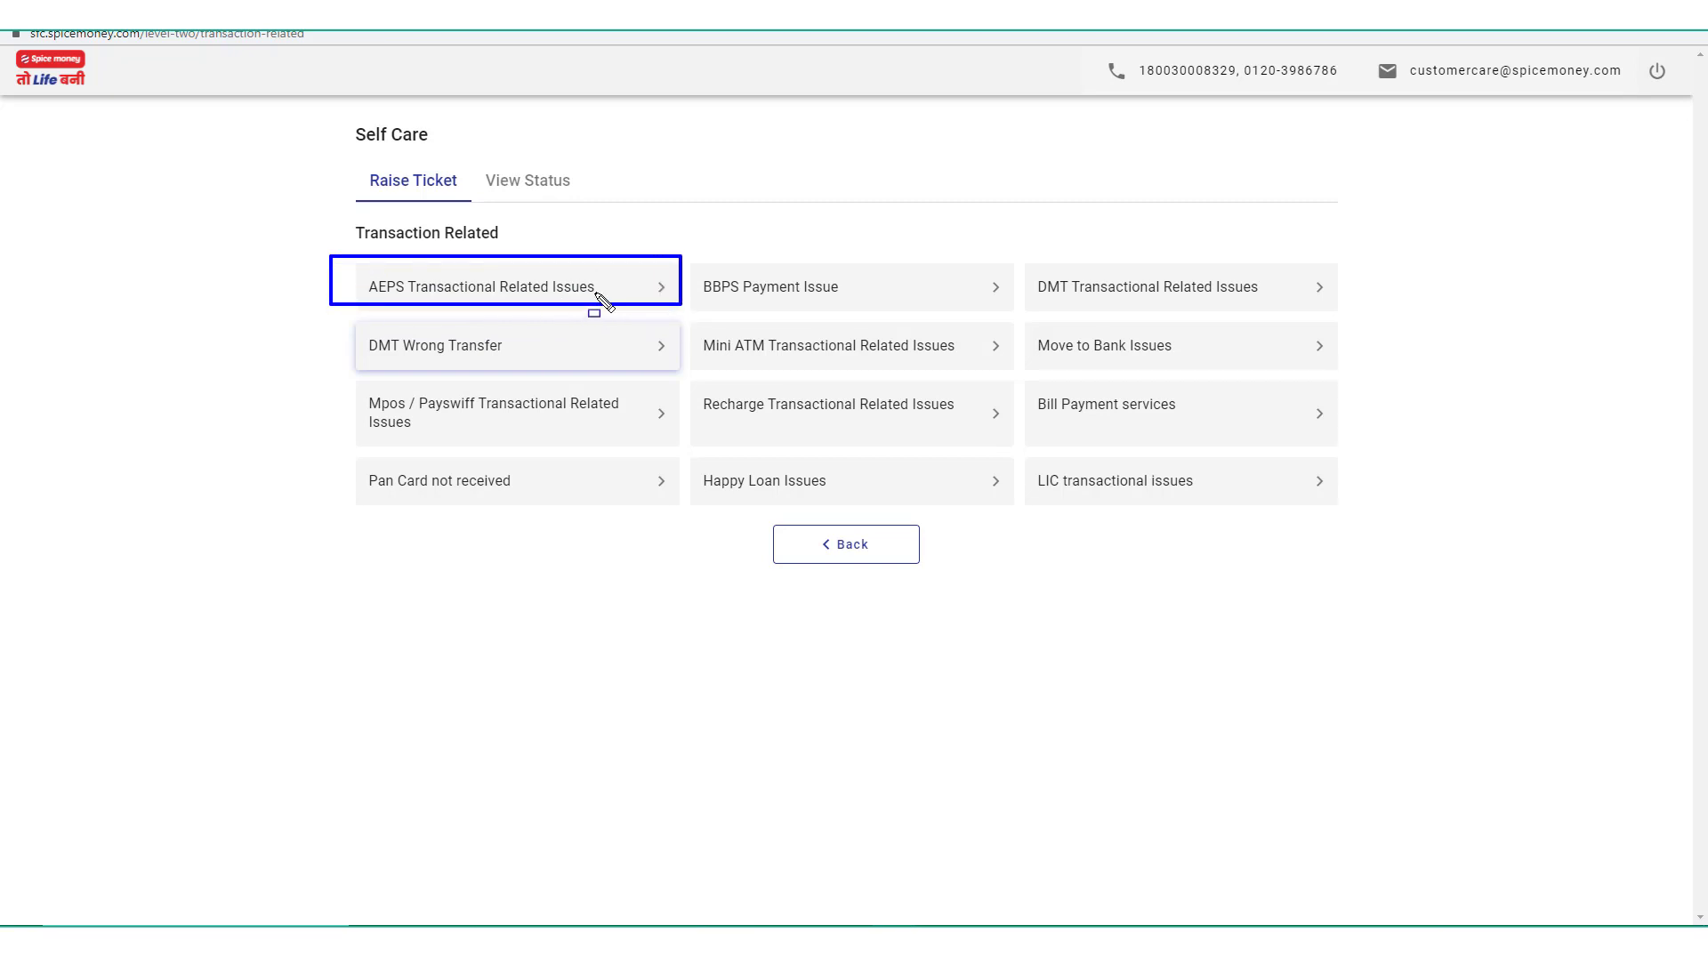
pyautogui.press('Escape')
pyautogui.click(487, 293)
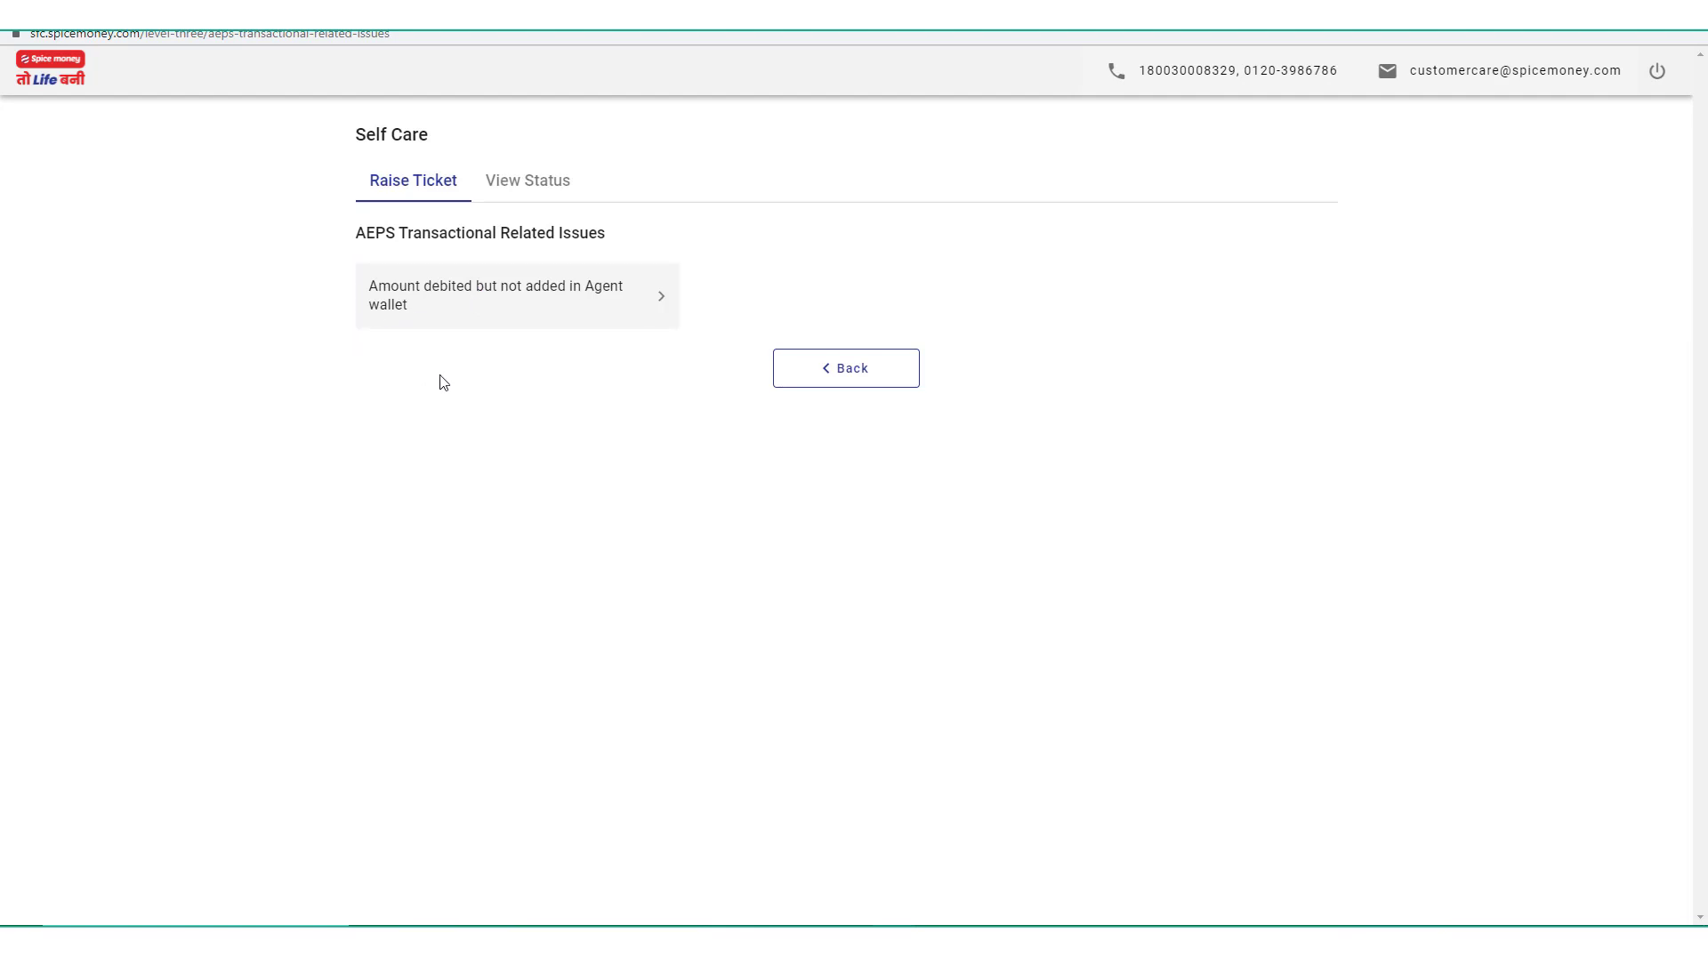
# - Select the issue "Amount debited but not added in Agent wallet" and request help for the 05-Jul-2021 cash withdrawal
pyautogui.moveTo(338, 264); pyautogui.dragTo(678, 338)
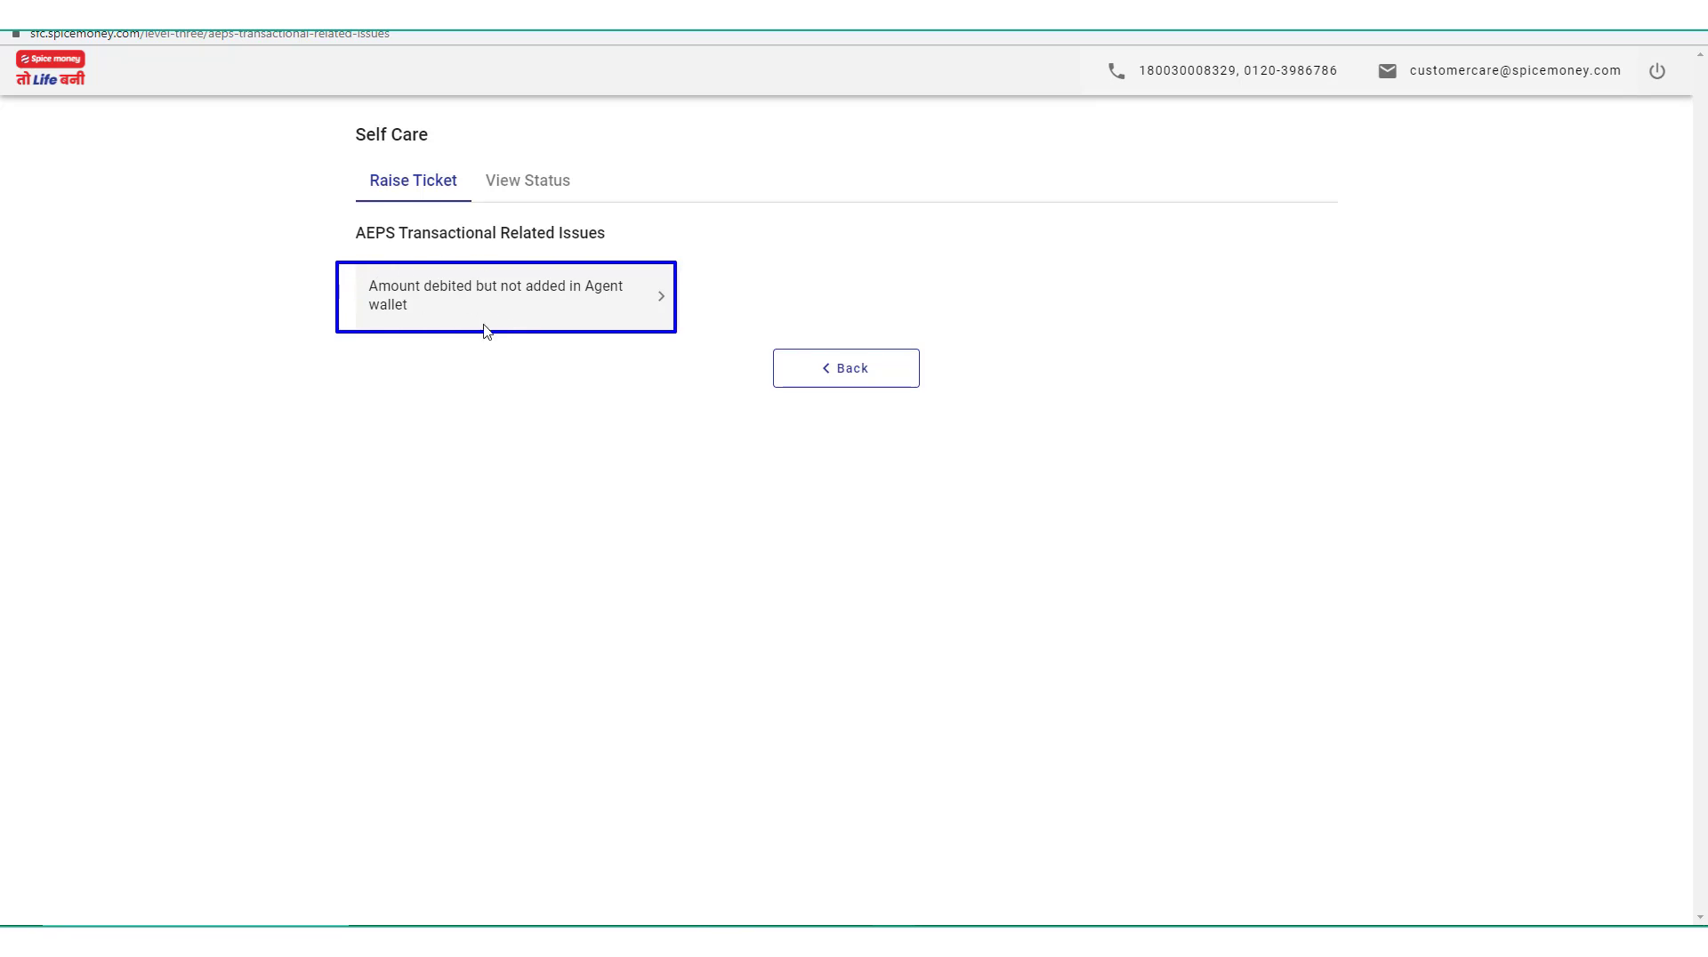
pyautogui.click(479, 293)
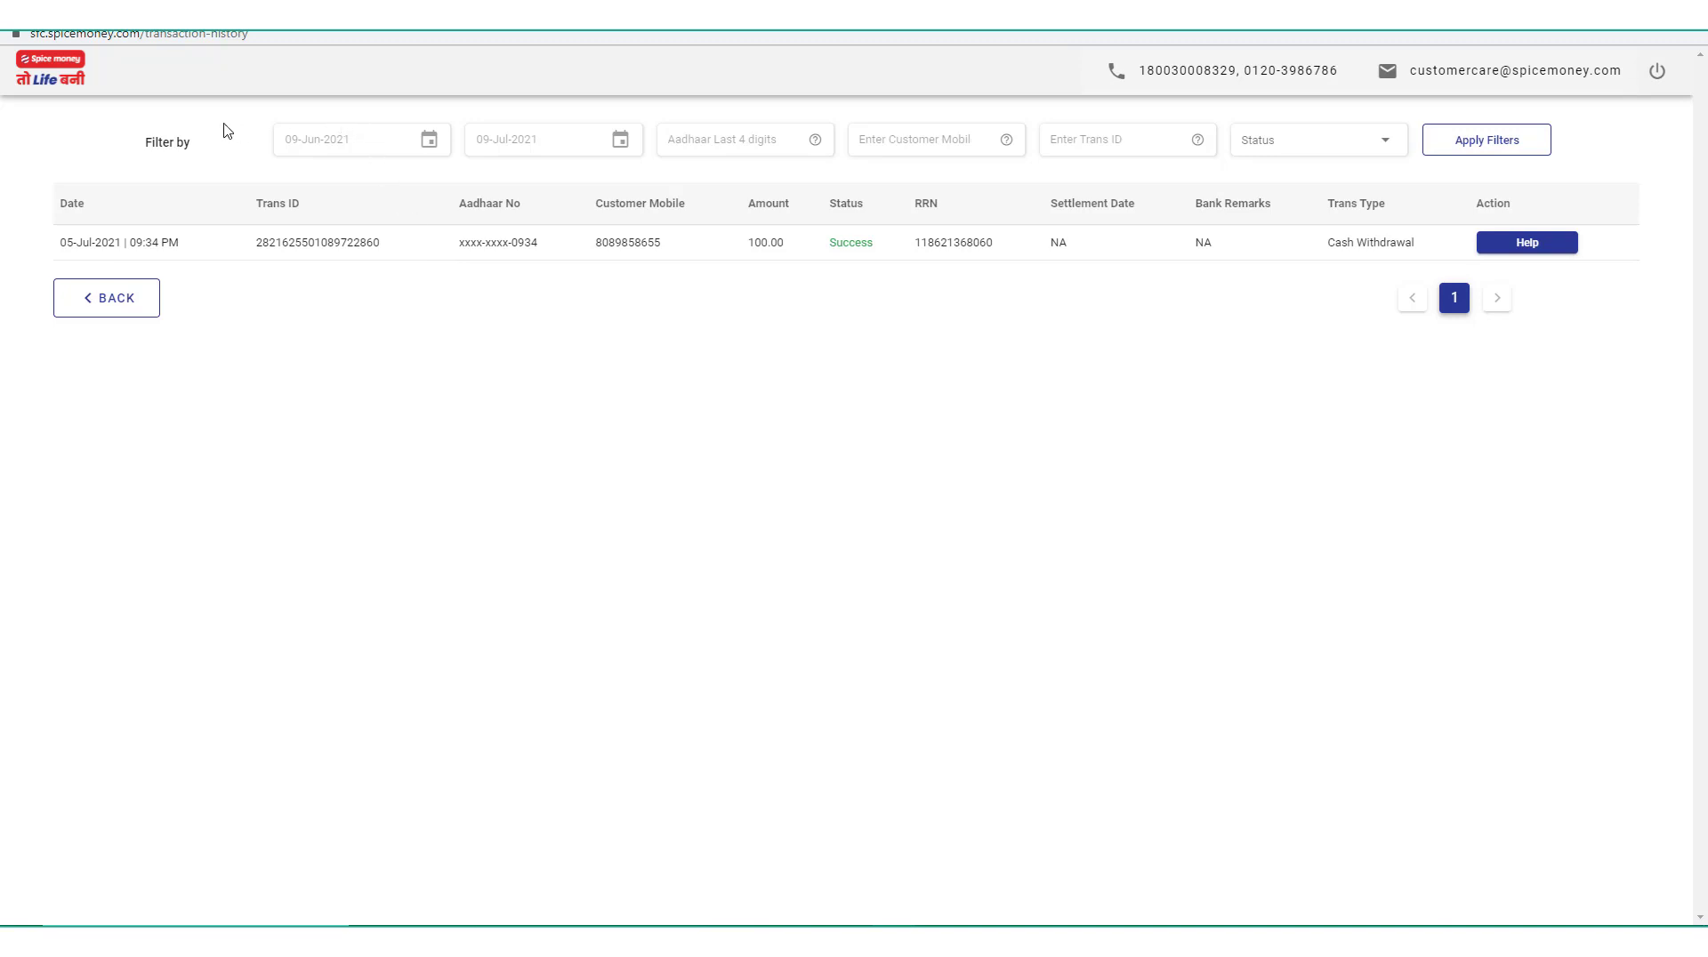
pyautogui.moveTo(254, 116)
pyautogui.mouseDown()
pyautogui.moveTo(719, 174)
pyautogui.moveTo(703, 163)
pyautogui.mouseUp()
pyautogui.moveTo(1466, 161); pyautogui.dragTo(1553, 162)
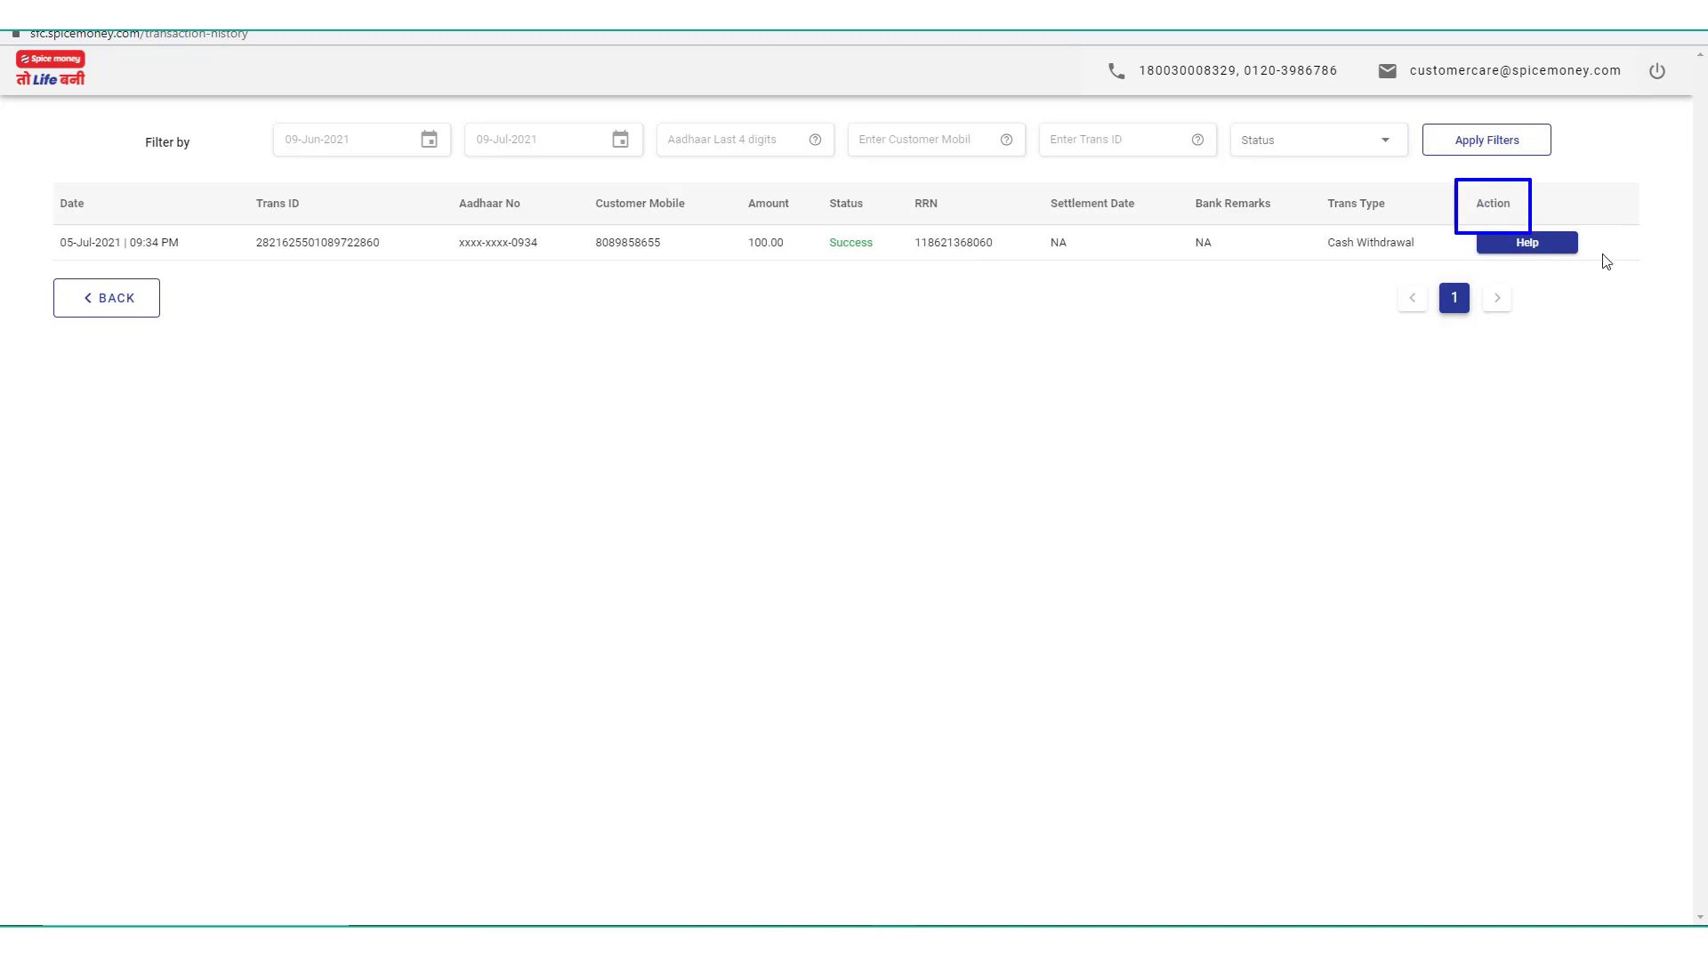
pyautogui.click(1559, 244)
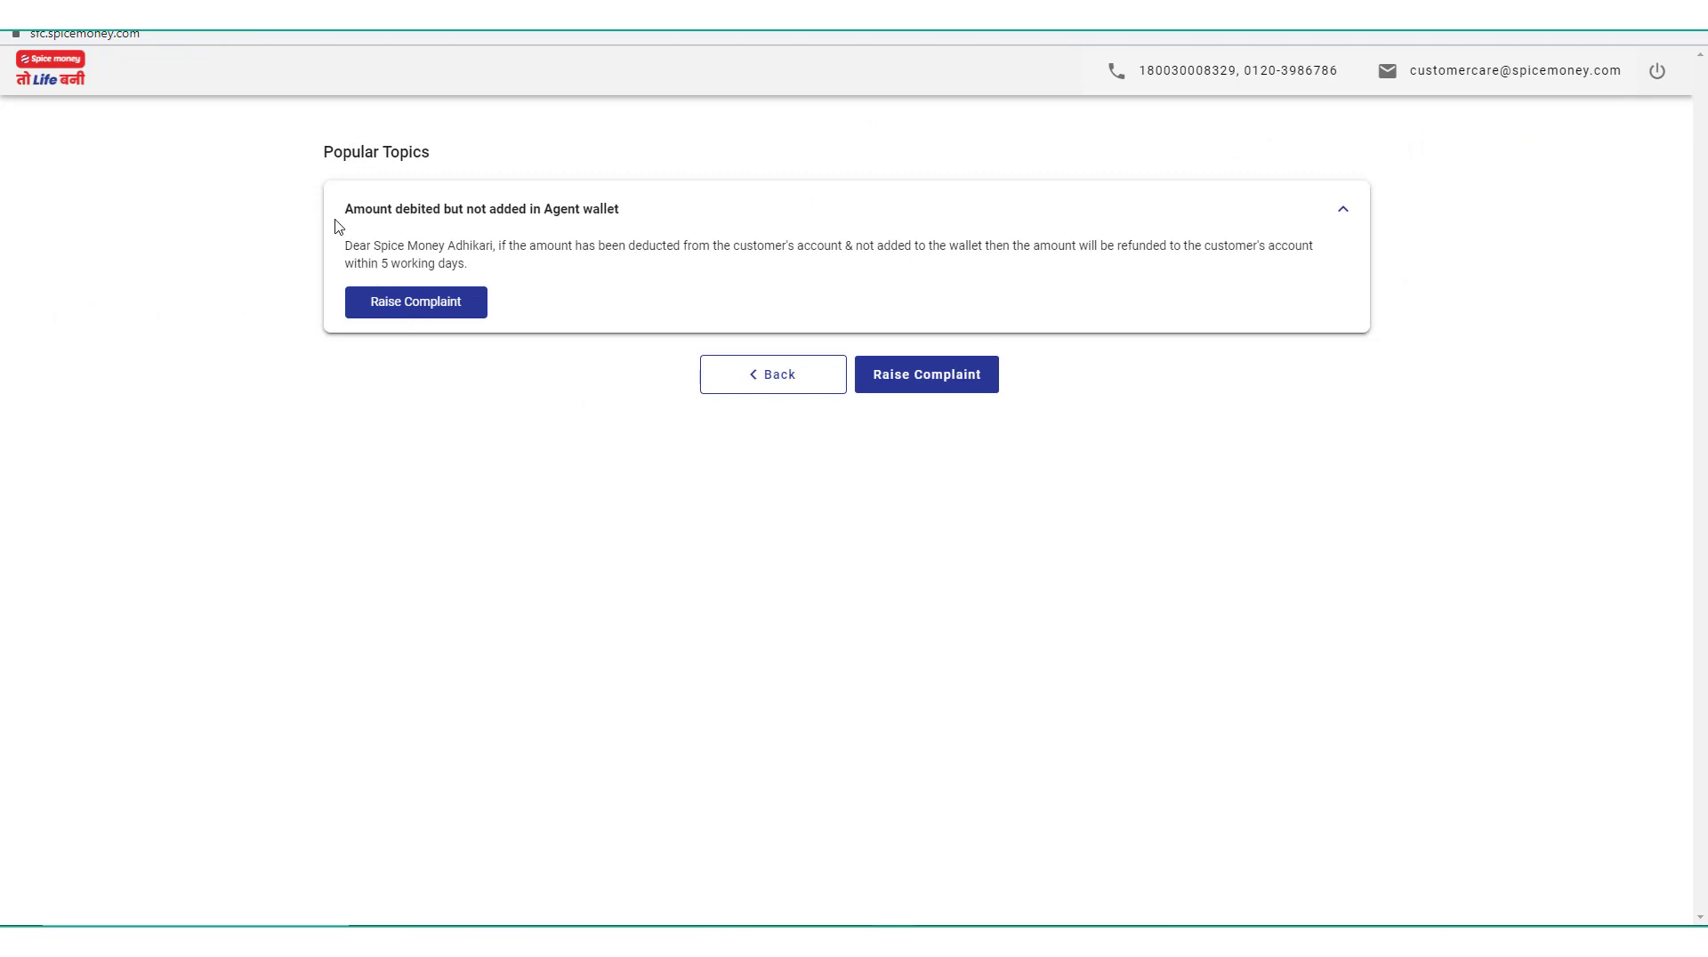
# - Open the complaint form for the debited amount issue and activate its concern text field
pyautogui.moveTo(311, 192); pyautogui.dragTo(1335, 276)
pyautogui.click(419, 306)
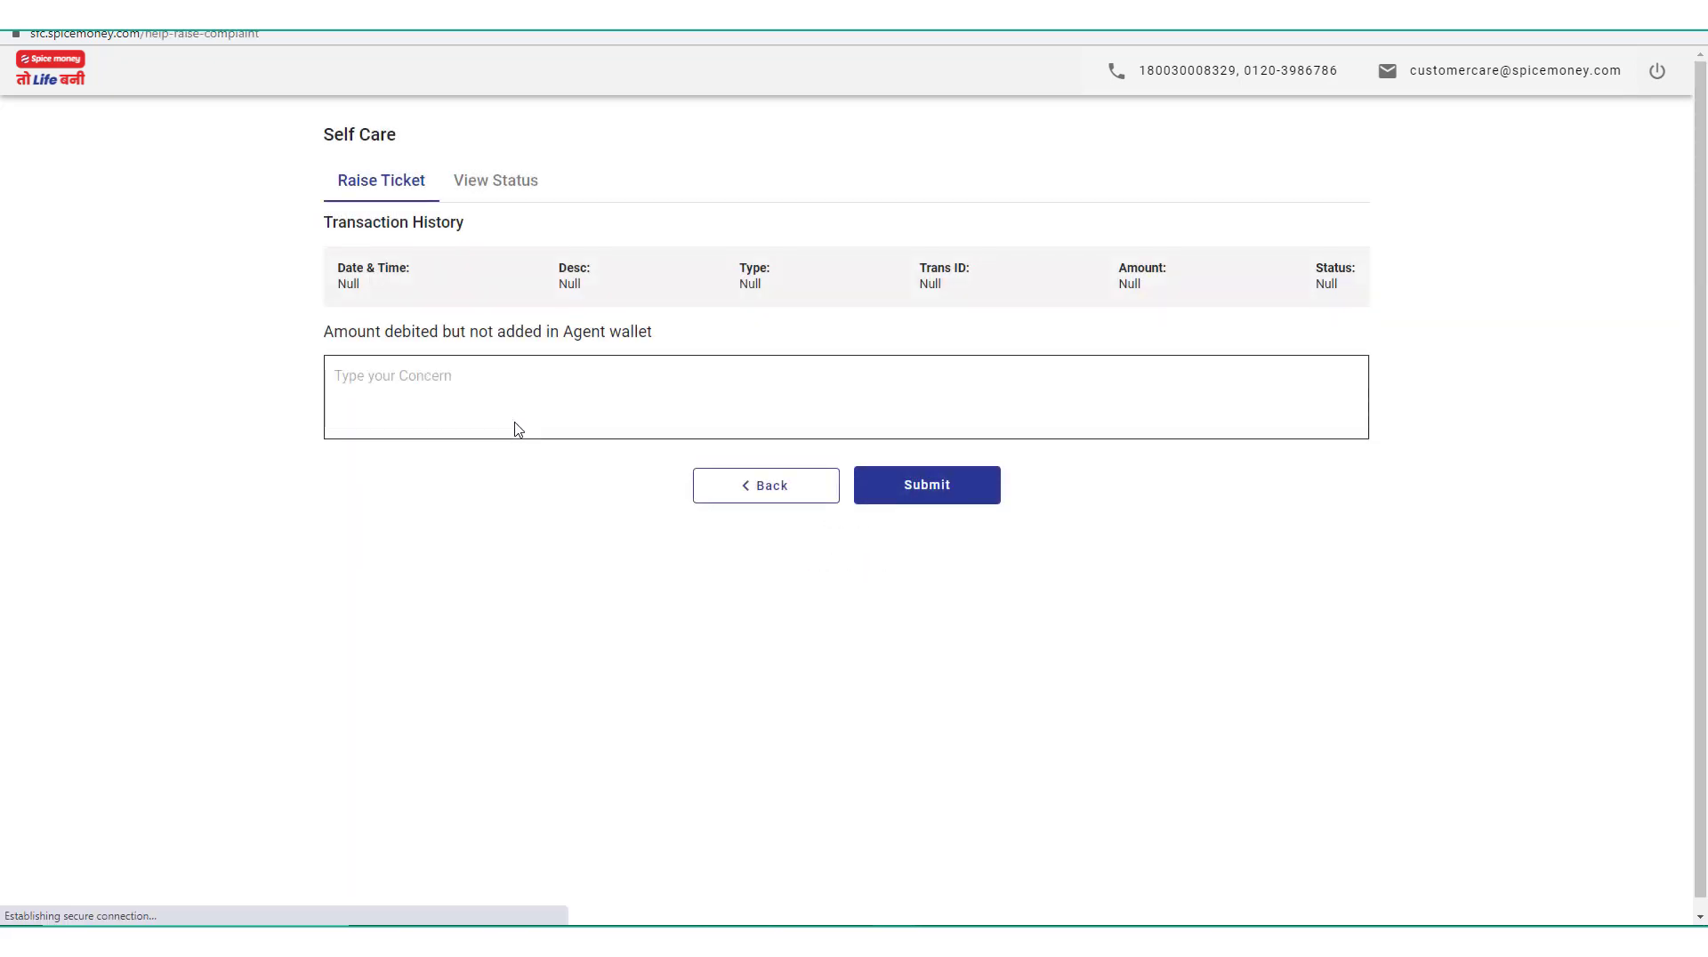
pyautogui.click(365, 384)
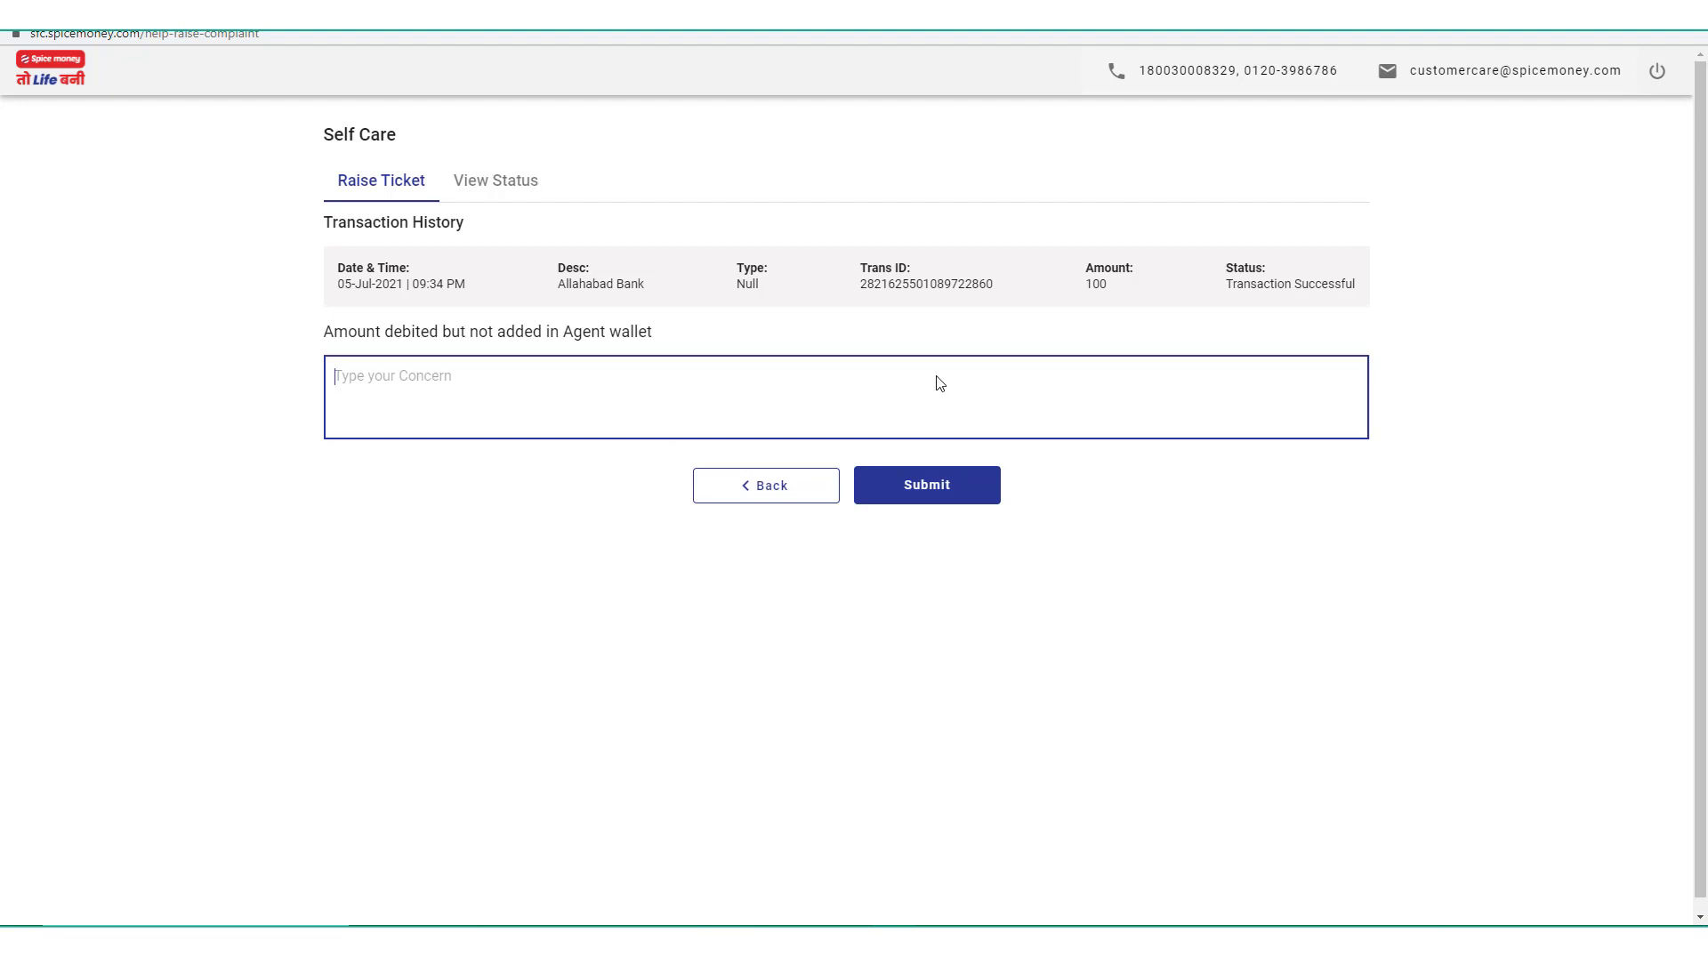
# - Check the status page for raised tickets, and return to the ticket category selection
pyautogui.click(502, 180)
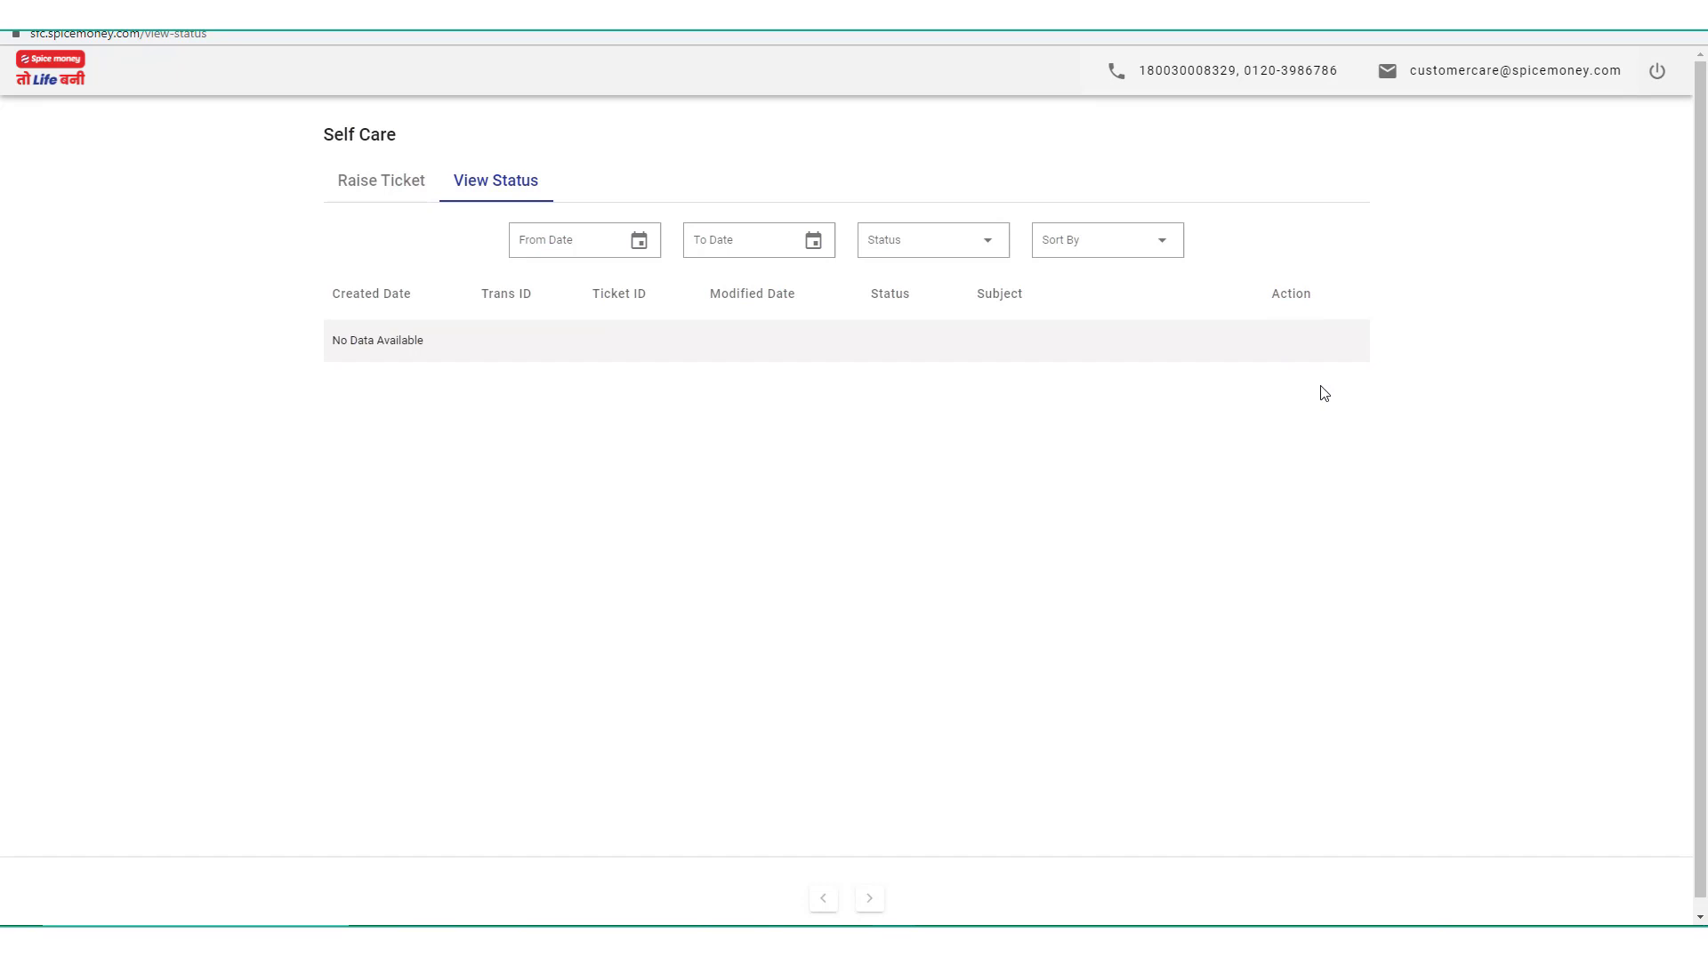
pyautogui.click(370, 170)
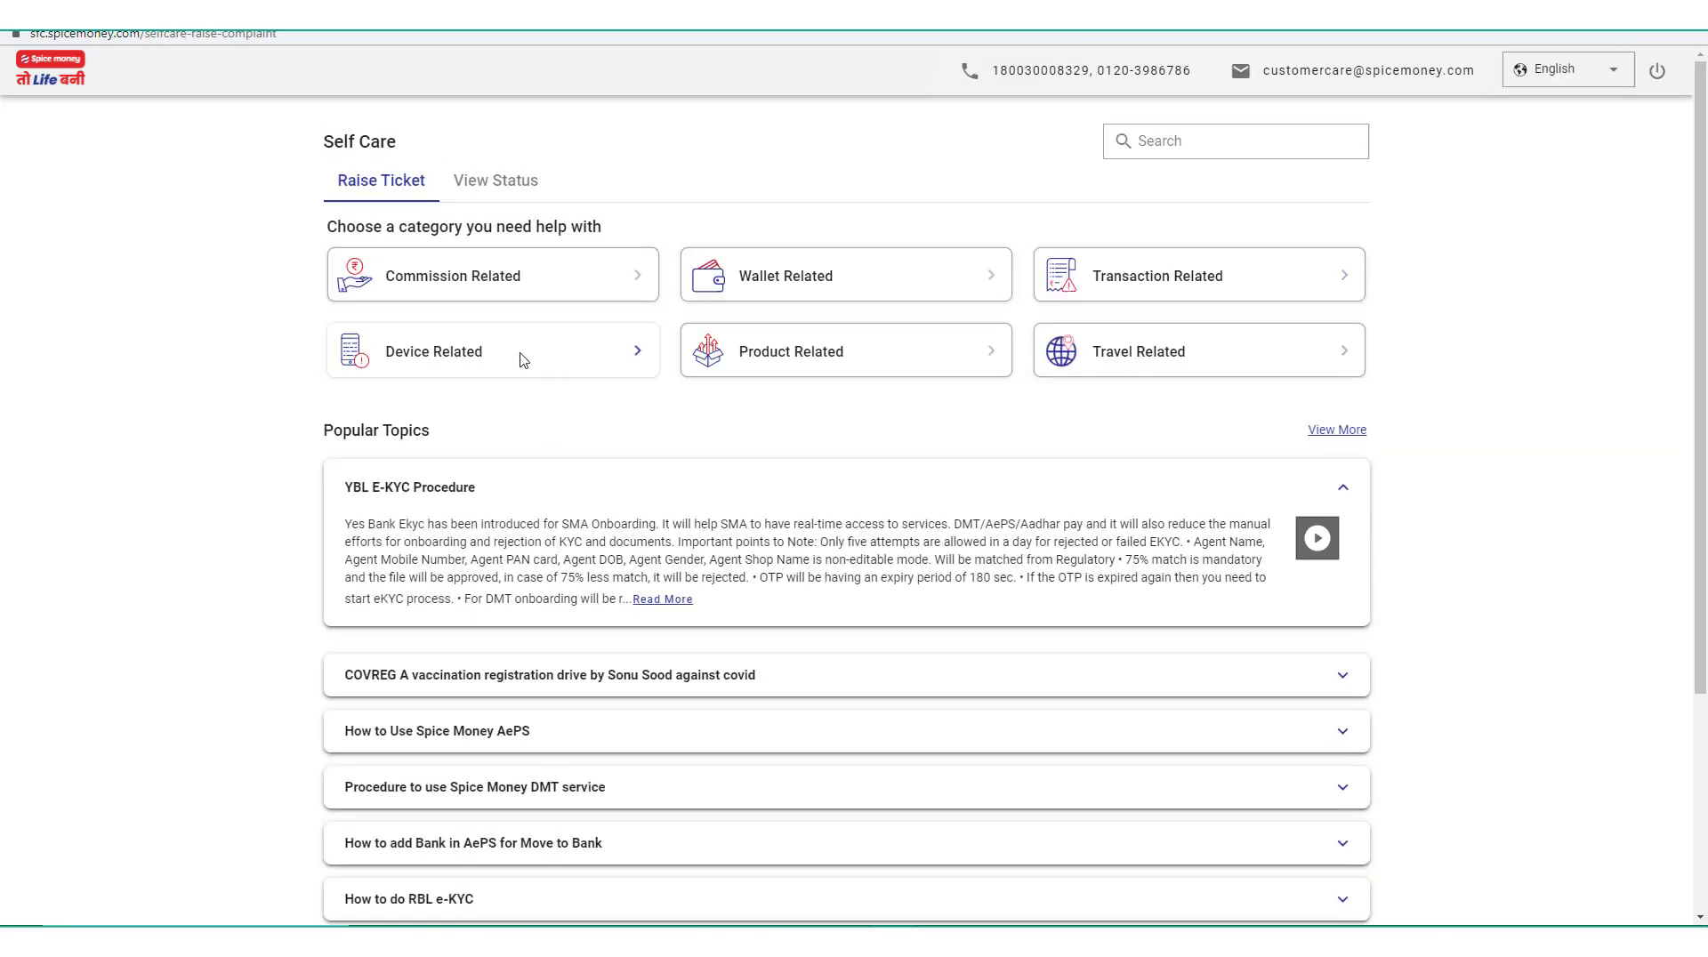
# - Open Move to Bank Issues under Transaction Related and examine its available complaint types
pyautogui.click(1203, 260)
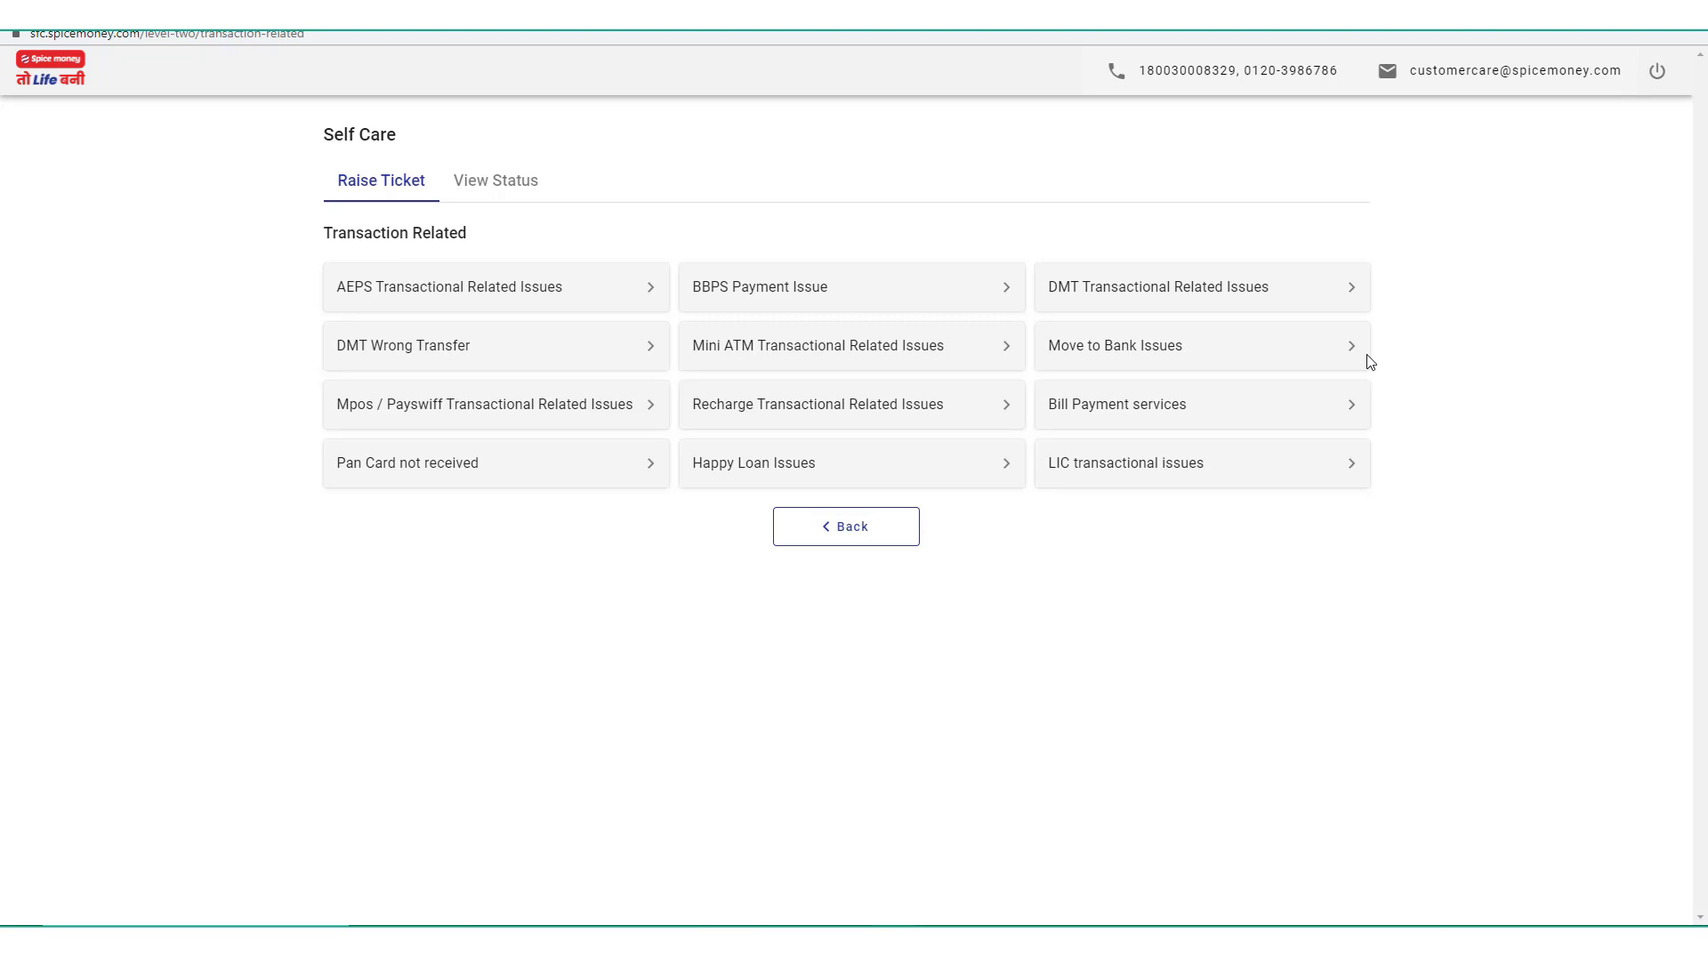
pyautogui.click(1283, 350)
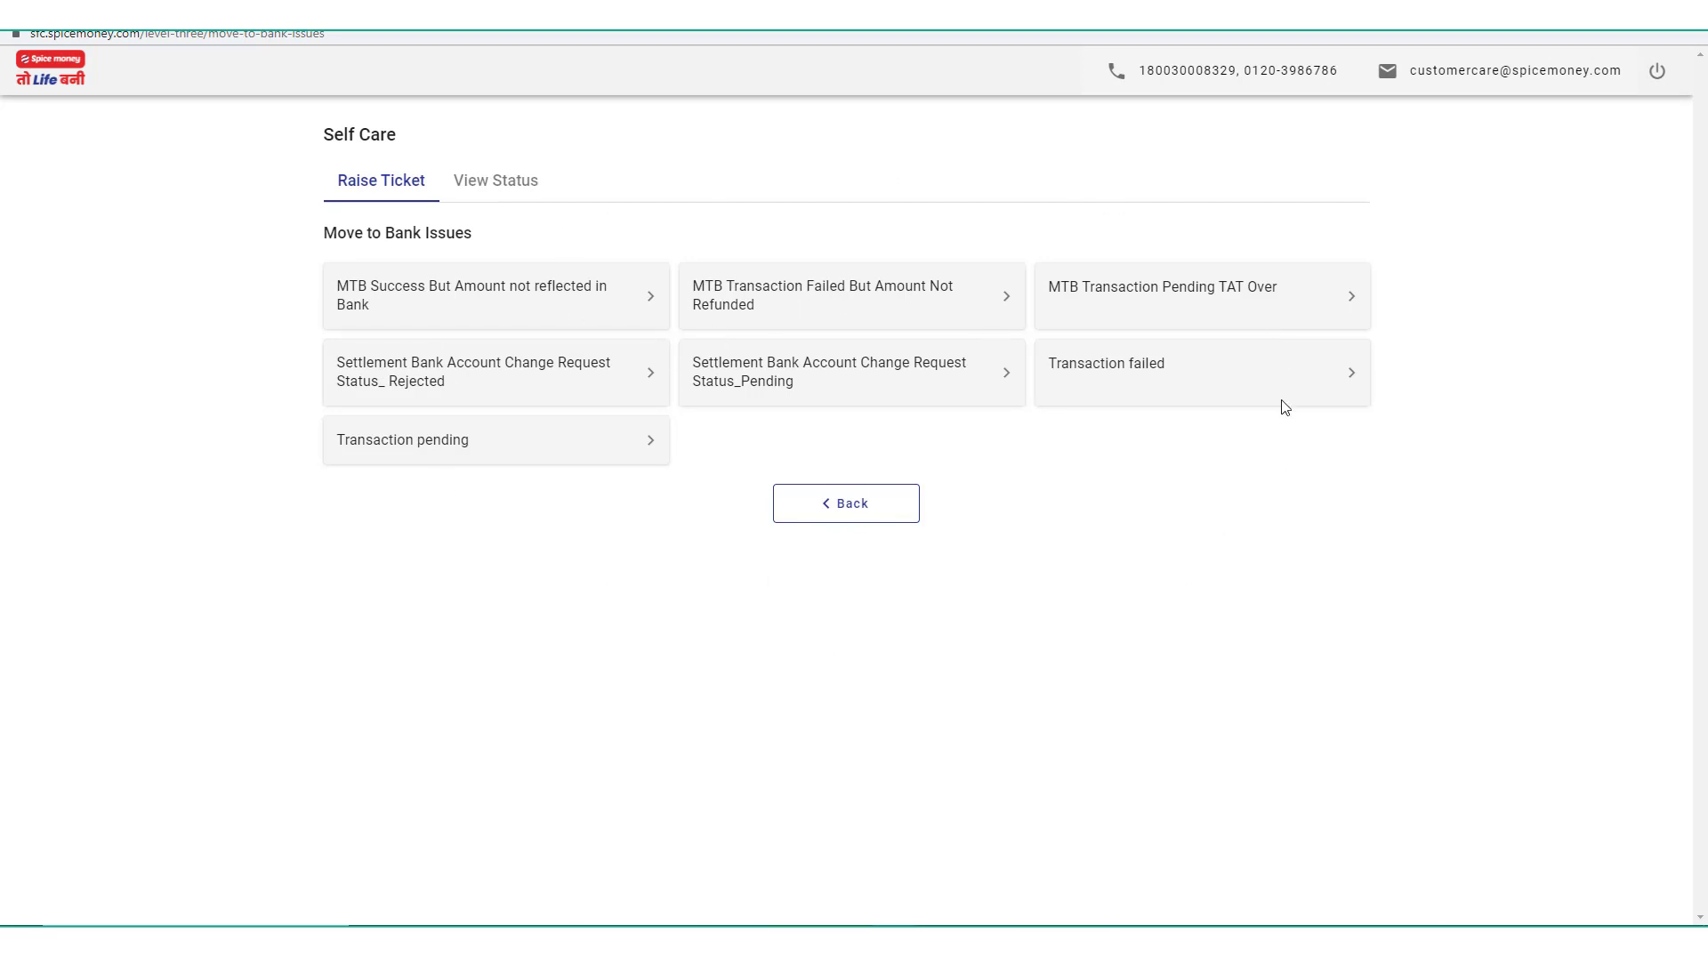
pyautogui.moveTo(296, 254); pyautogui.dragTo(679, 336)
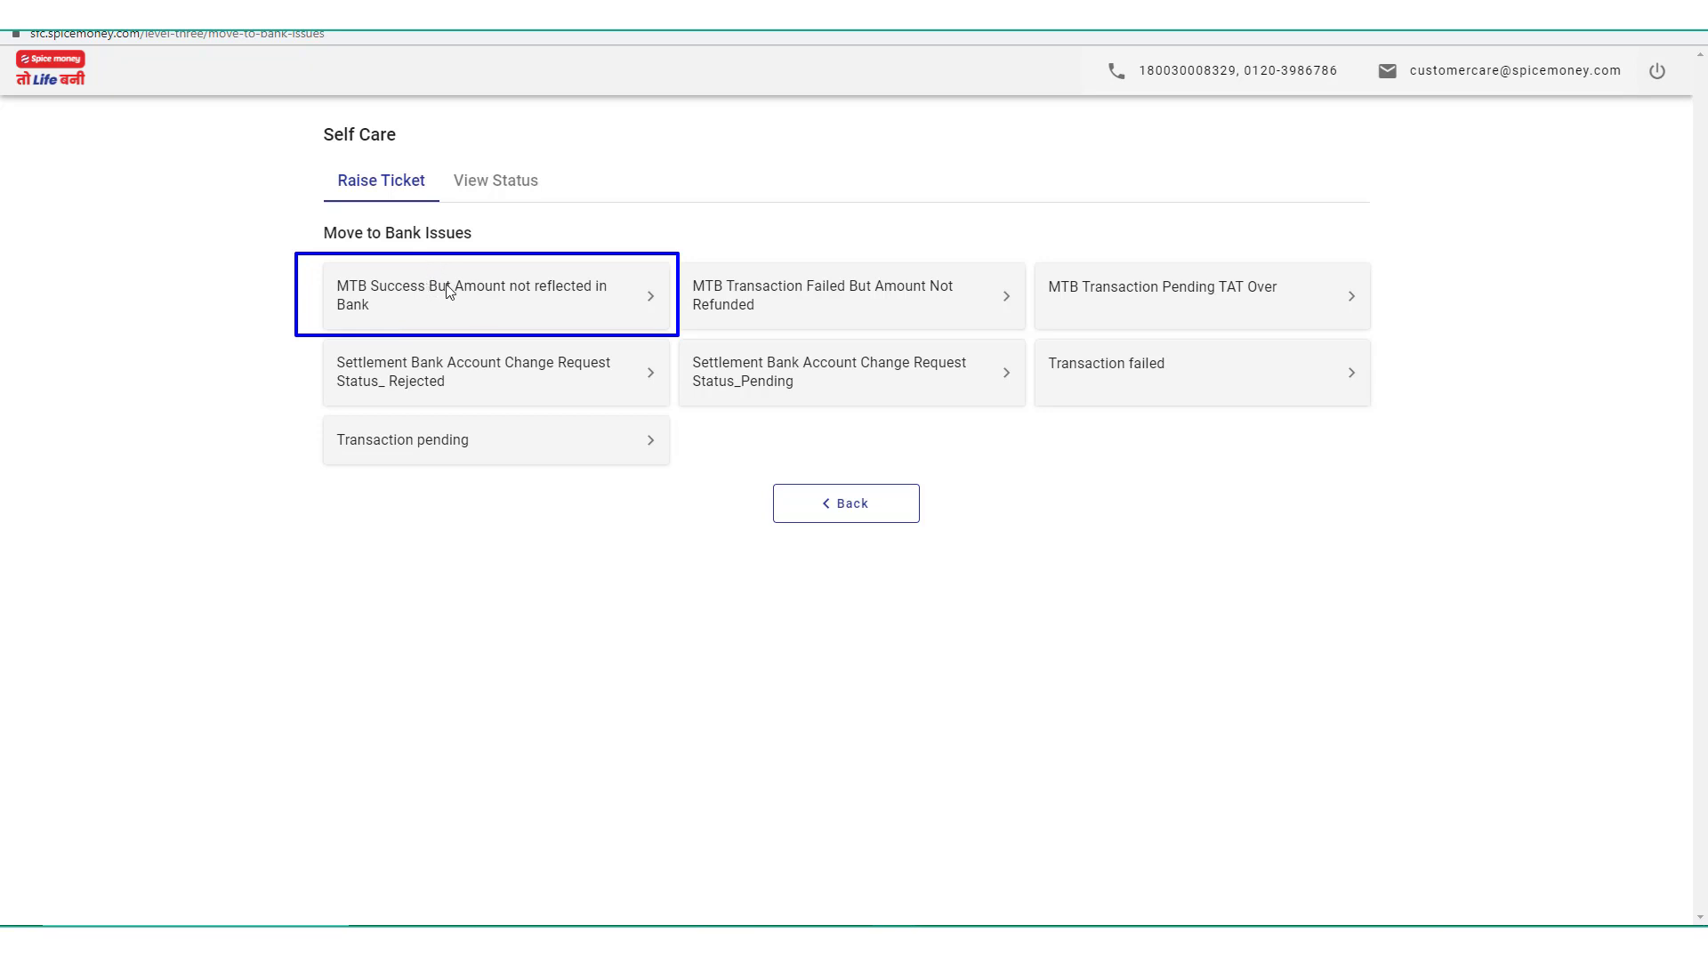
pyautogui.moveTo(666, 251)
pyautogui.mouseDown()
pyautogui.moveTo(825, 315)
pyautogui.moveTo(1031, 336)
pyautogui.mouseUp()
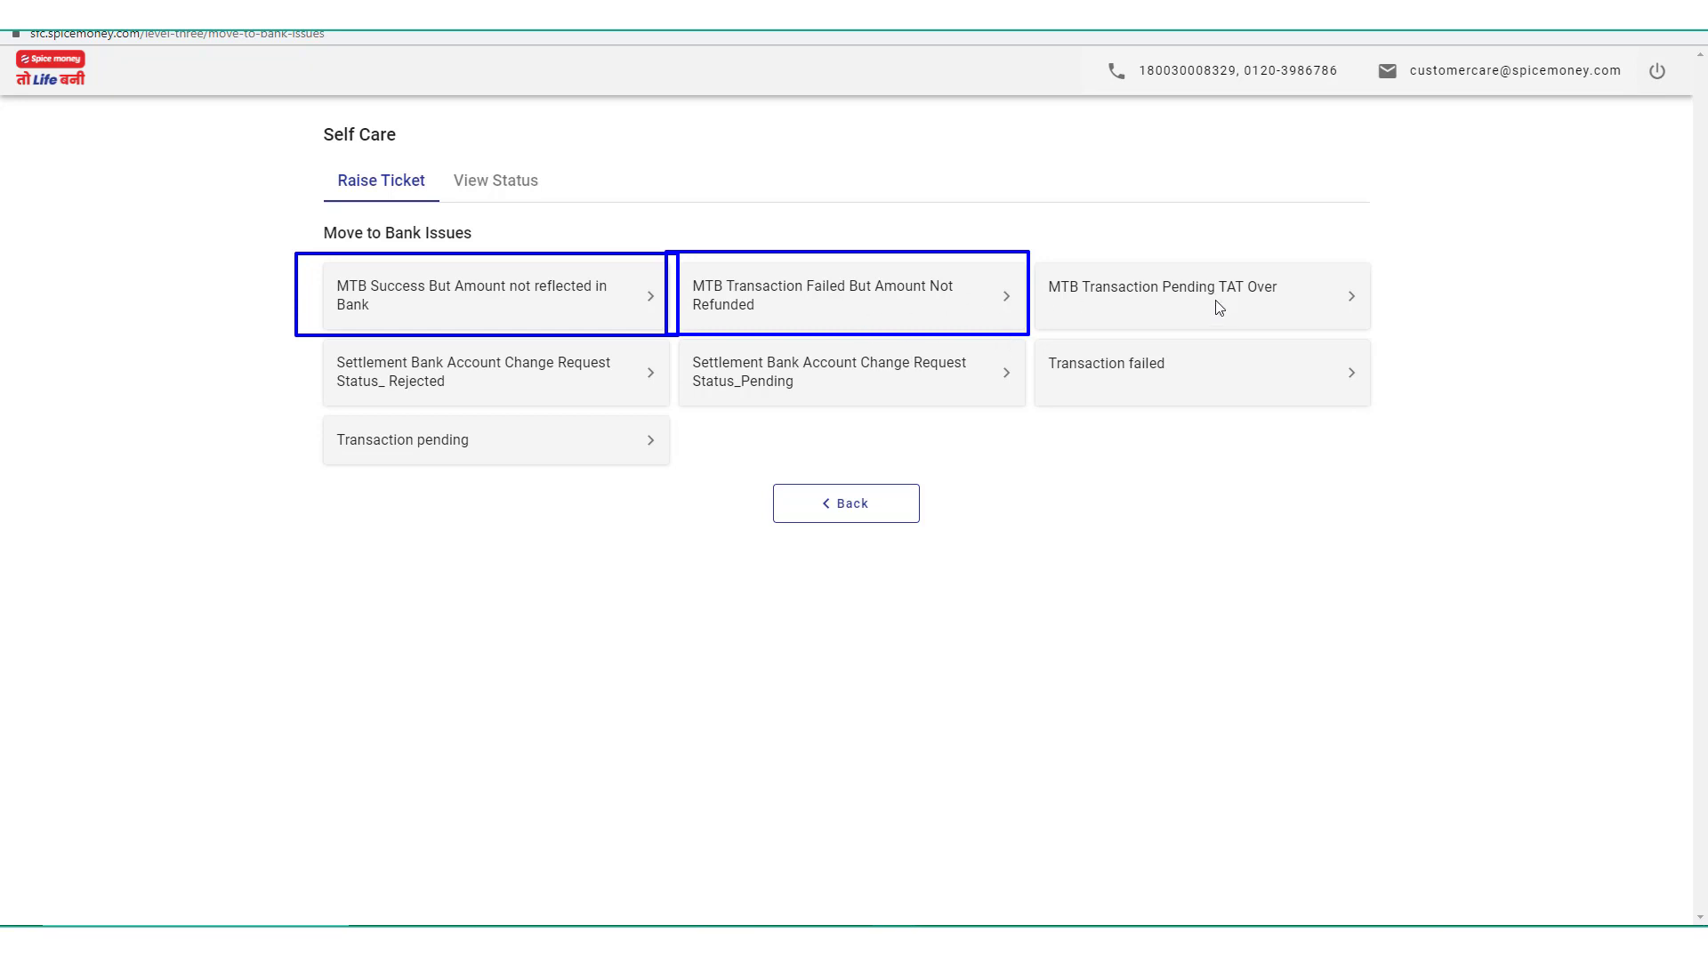
pyautogui.moveTo(1033, 257)
pyautogui.mouseDown()
pyautogui.moveTo(1082, 290)
pyautogui.moveTo(1367, 326)
pyautogui.mouseUp()
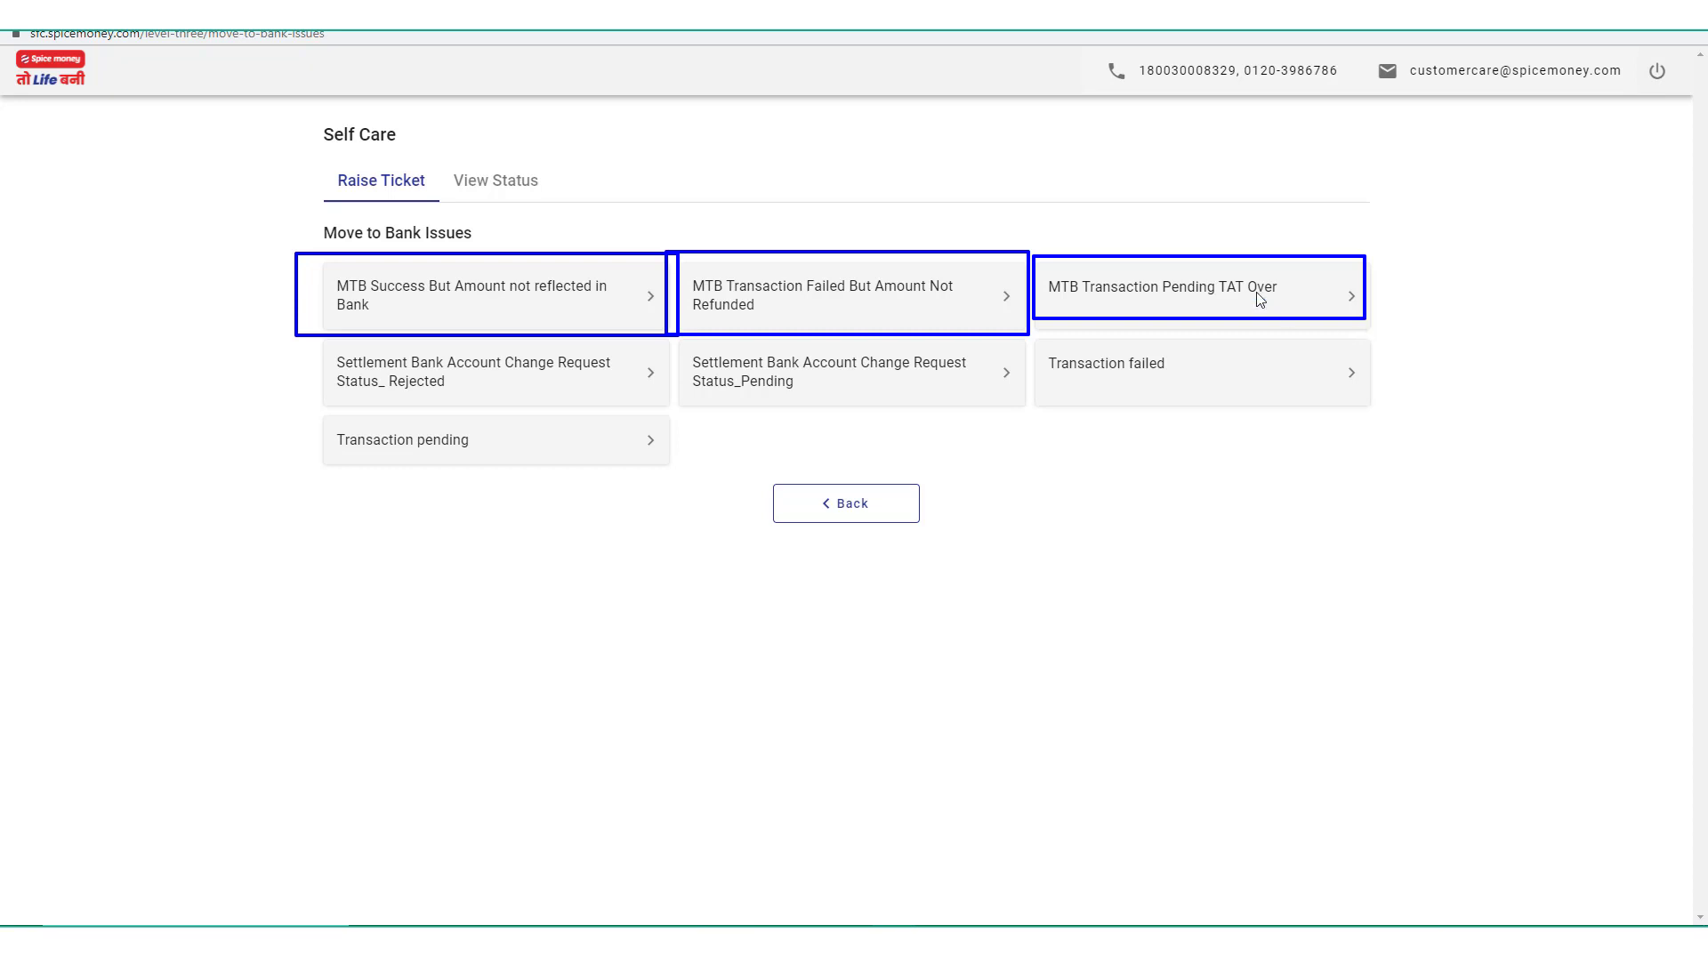
pyautogui.moveTo(299, 337)
pyautogui.mouseDown()
pyautogui.moveTo(441, 394)
pyautogui.moveTo(669, 413)
pyautogui.mouseUp()
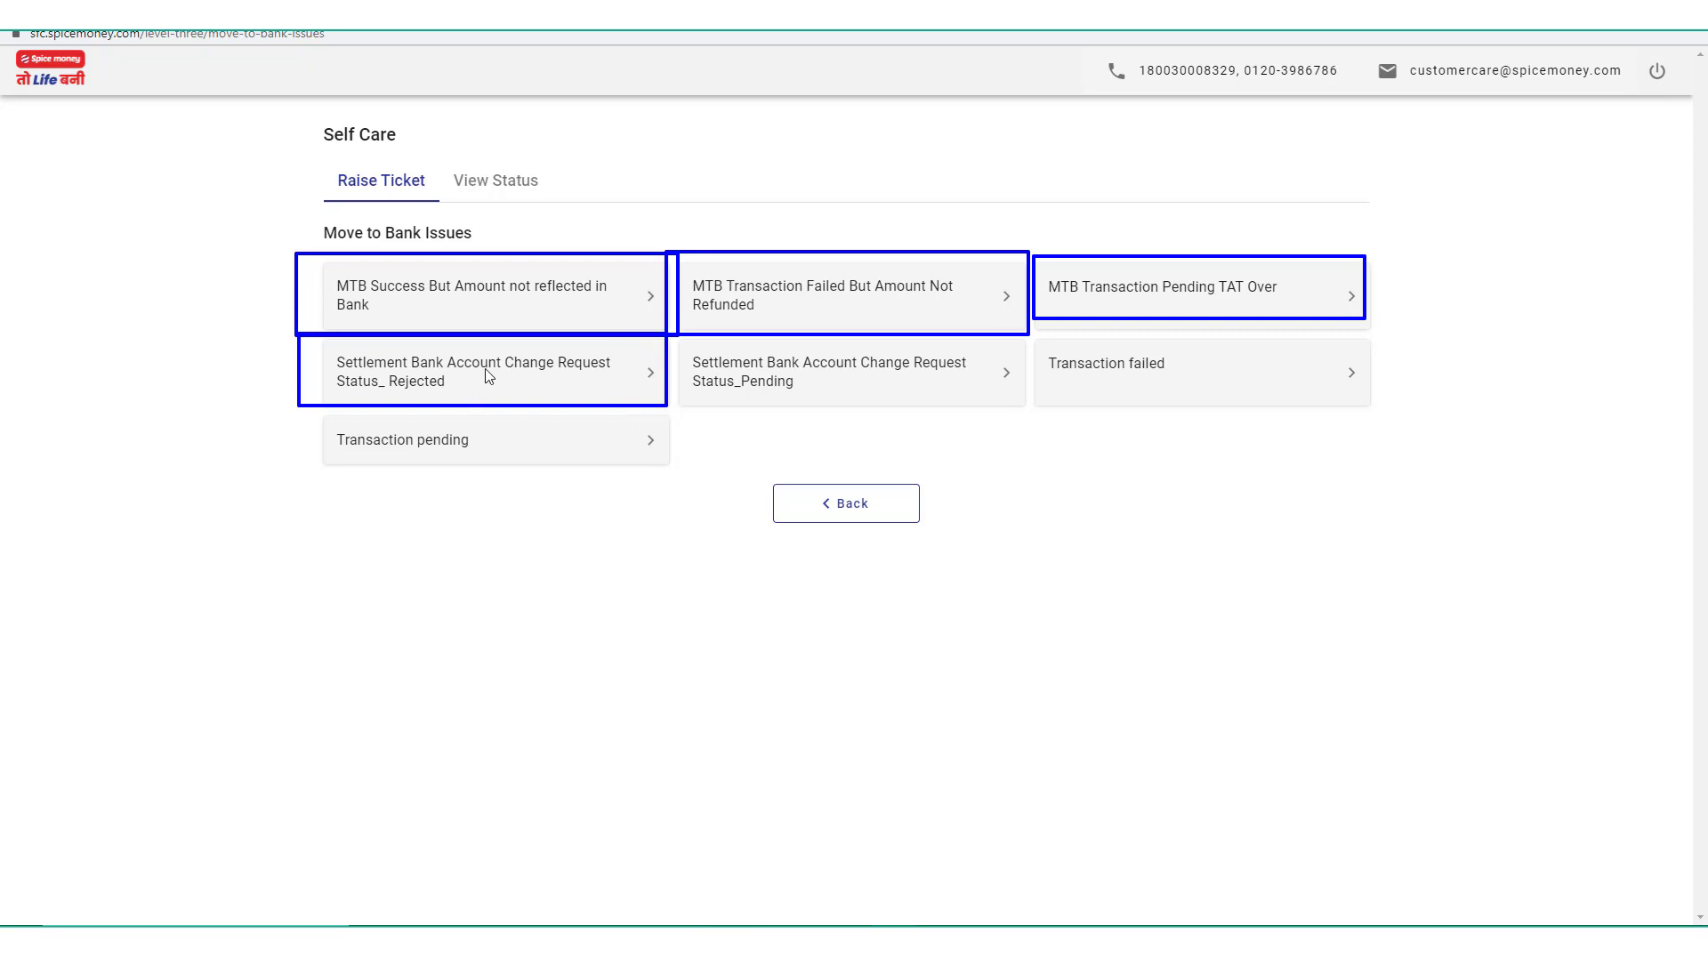
pyautogui.moveTo(673, 340)
pyautogui.mouseDown()
pyautogui.moveTo(795, 377)
pyautogui.moveTo(1013, 401)
pyautogui.mouseUp()
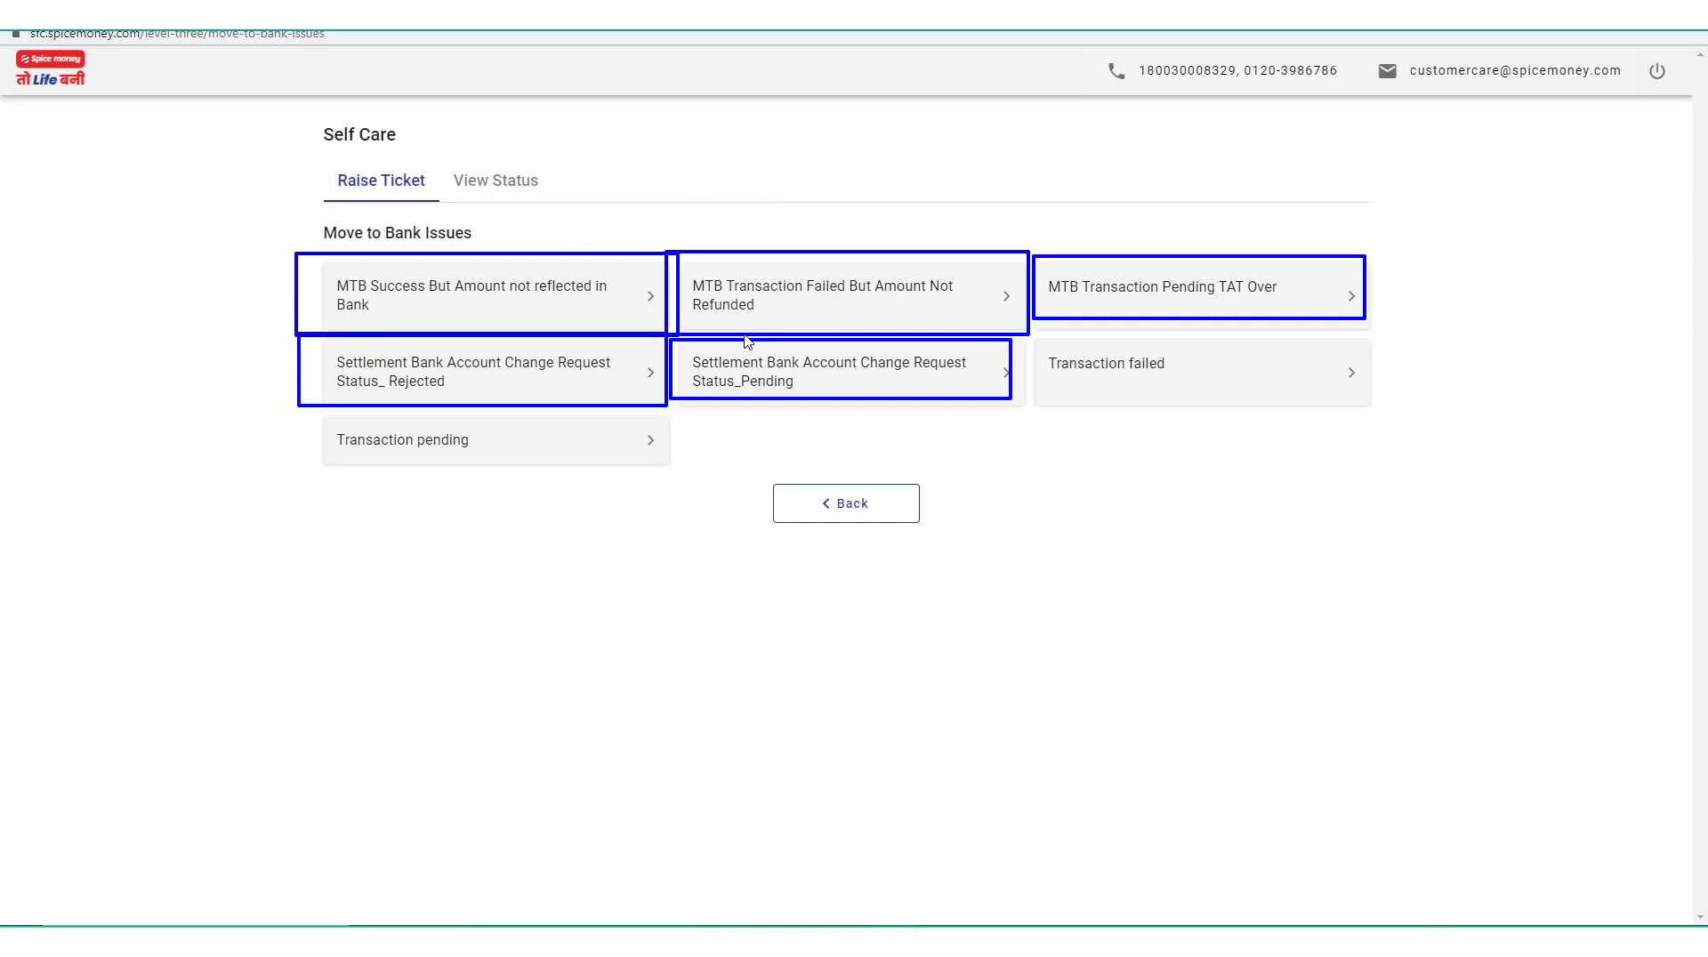
pyautogui.press('Escape')
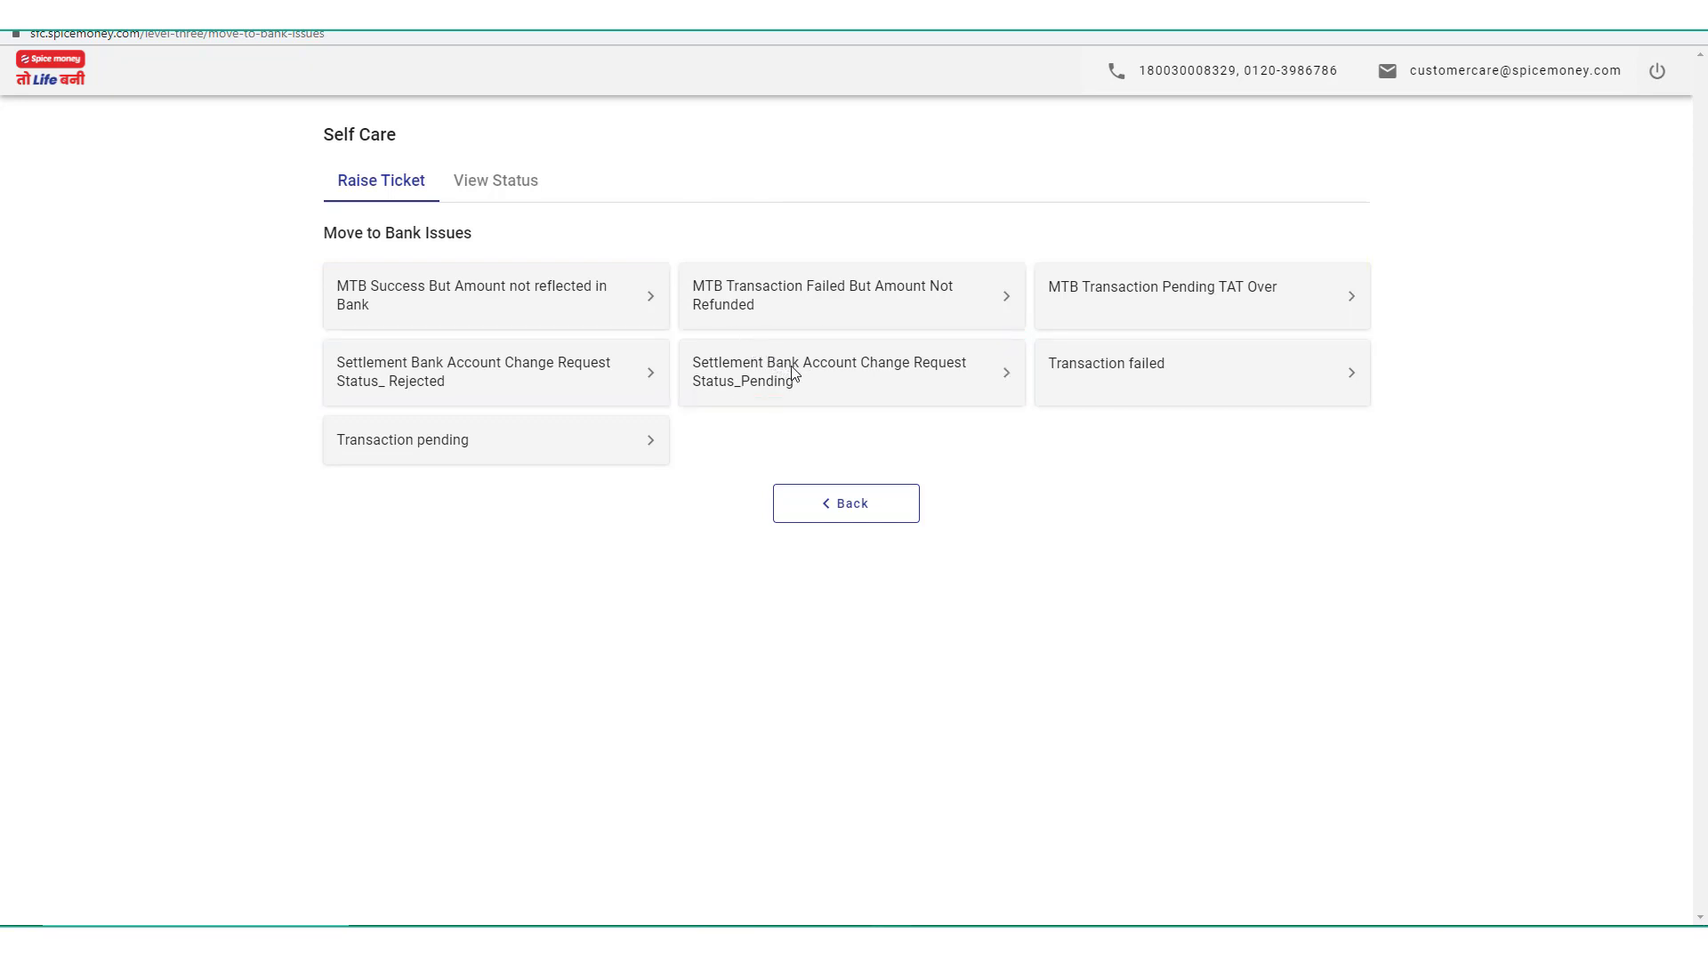
# - Examine the complaint types under BBPS Payment Issue, and return to the Transaction Related list
pyautogui.click(848, 504)
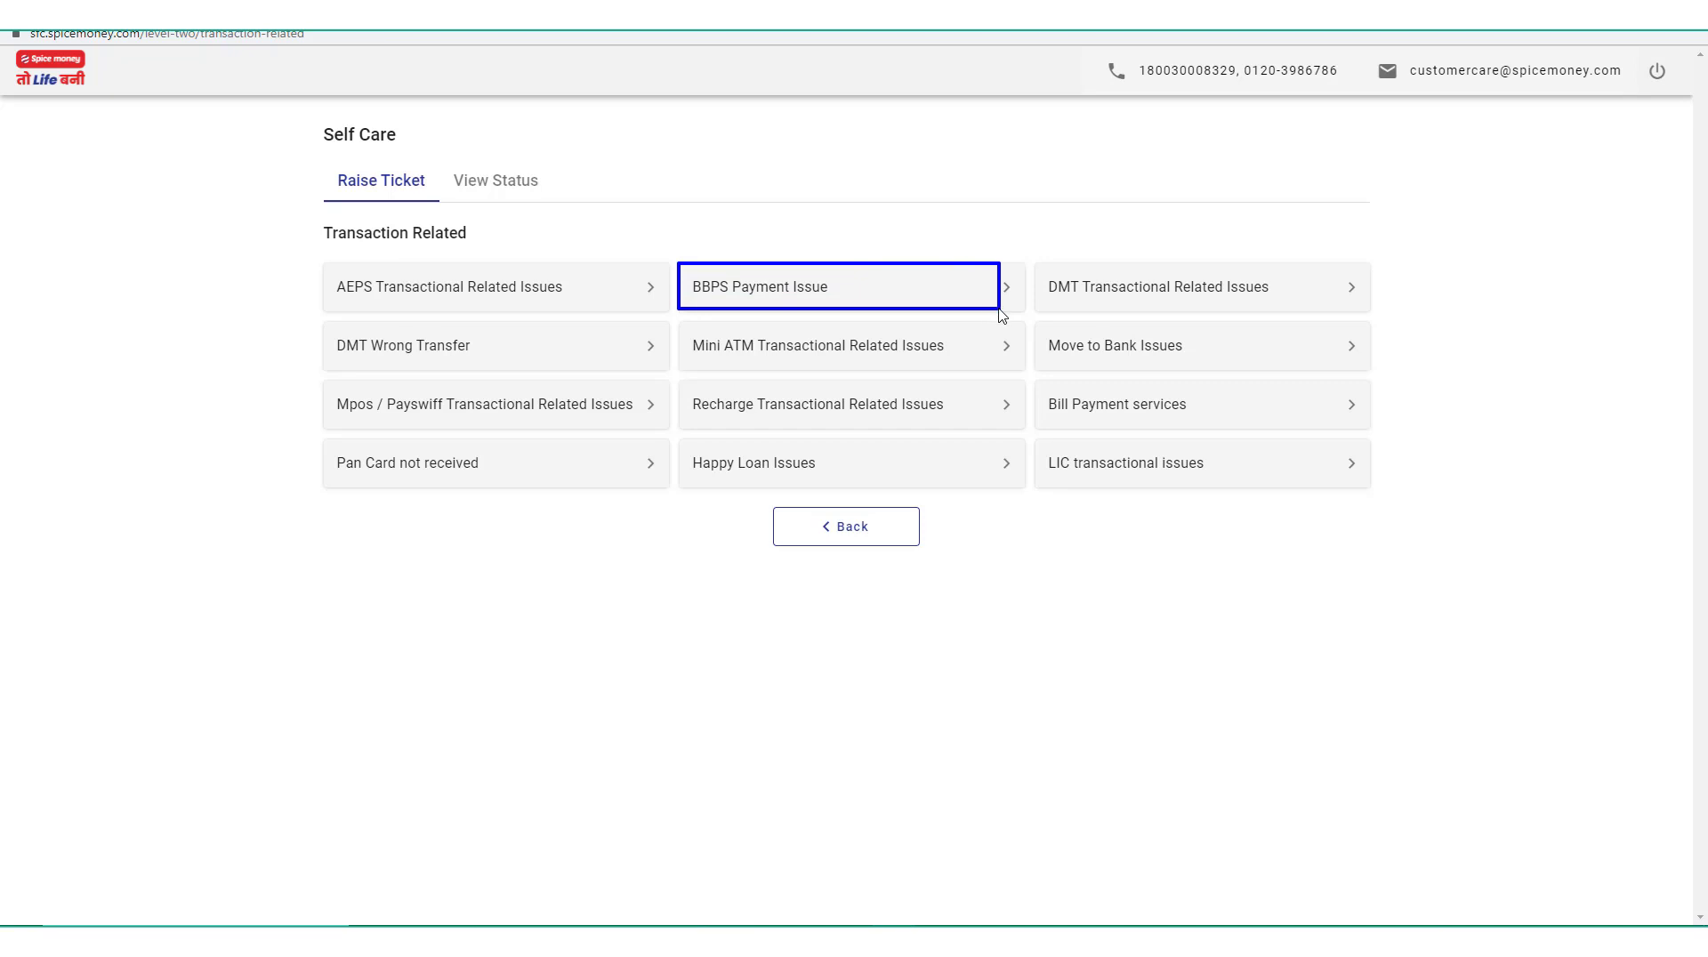
pyautogui.click(858, 291)
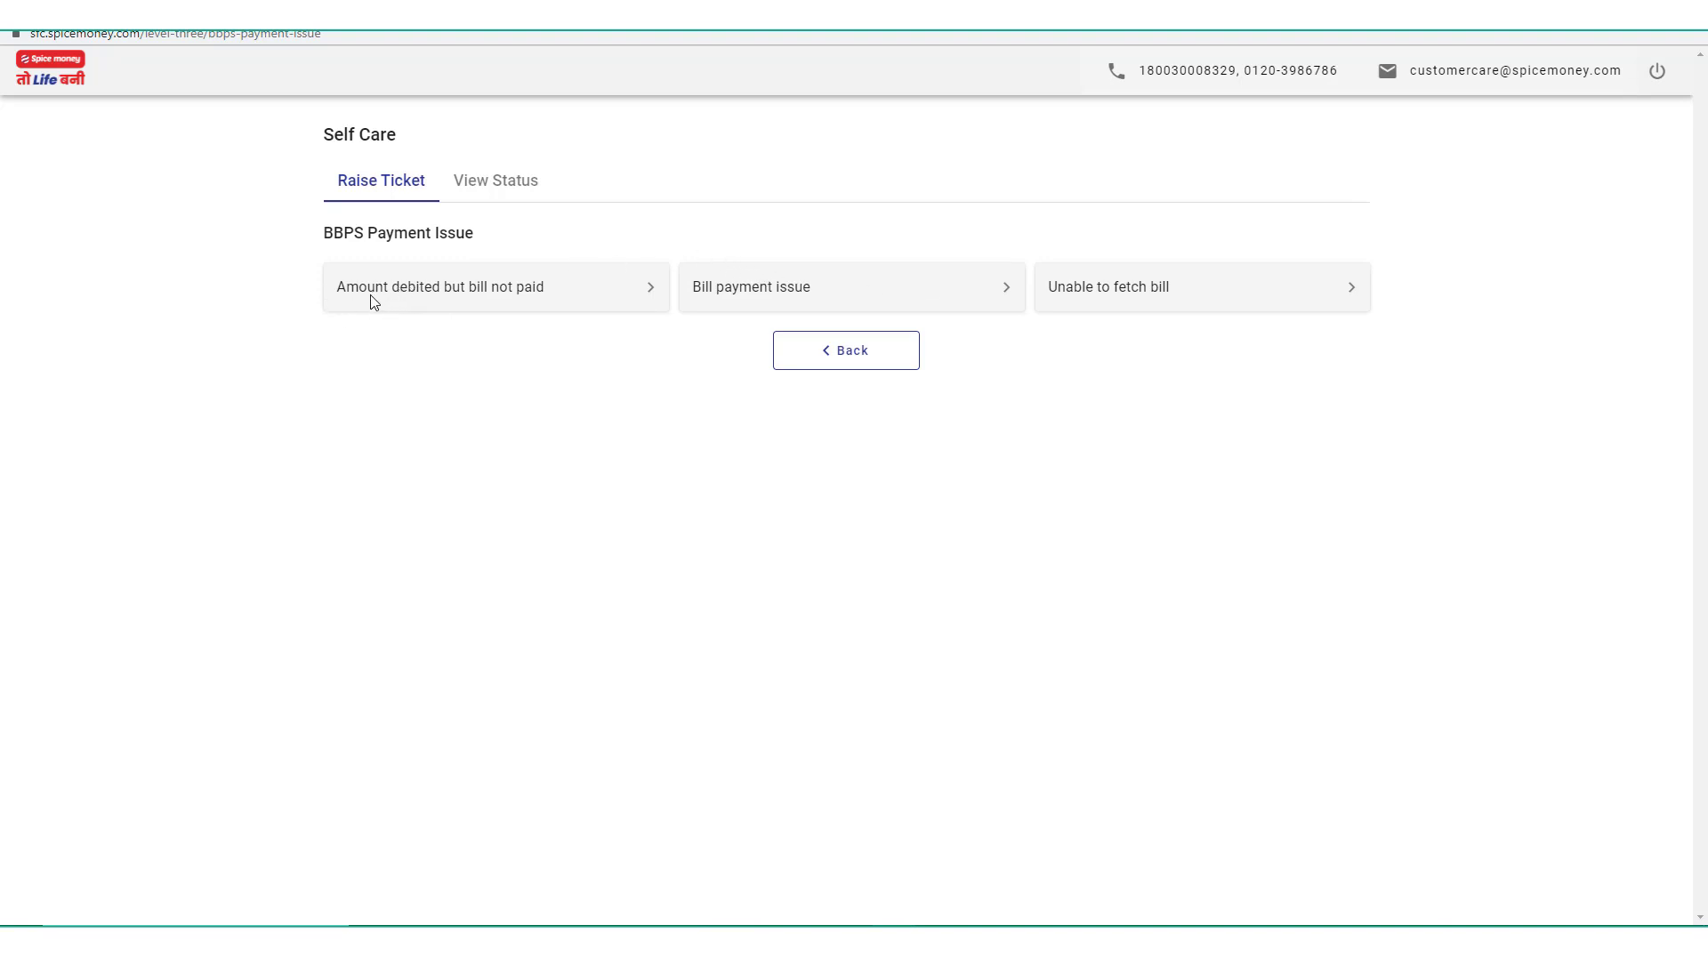
pyautogui.moveTo(332, 274)
pyautogui.mouseDown()
pyautogui.moveTo(611, 332)
pyautogui.moveTo(622, 315)
pyautogui.mouseUp()
pyautogui.click(861, 354)
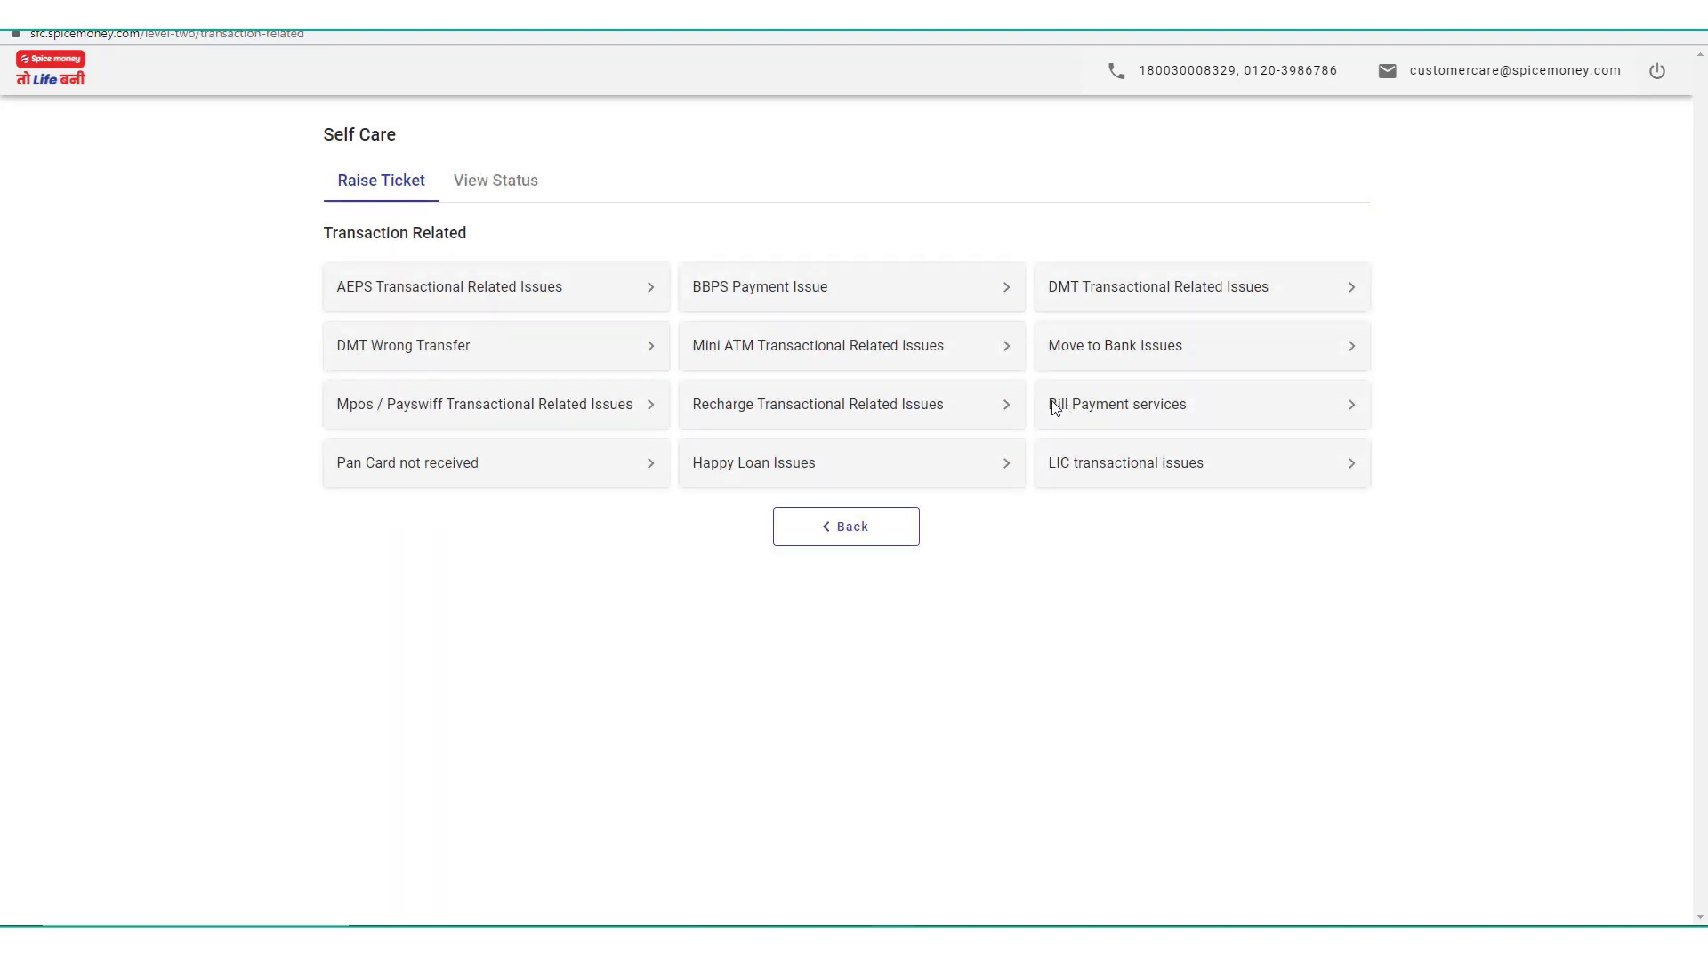
# - Examine the complaint types under Mini ATM Transactional Related Issues, and return to the Transaction Related list
pyautogui.moveTo(1032, 258)
pyautogui.mouseDown()
pyautogui.moveTo(1246, 307)
pyautogui.moveTo(1412, 317)
pyautogui.mouseUp()
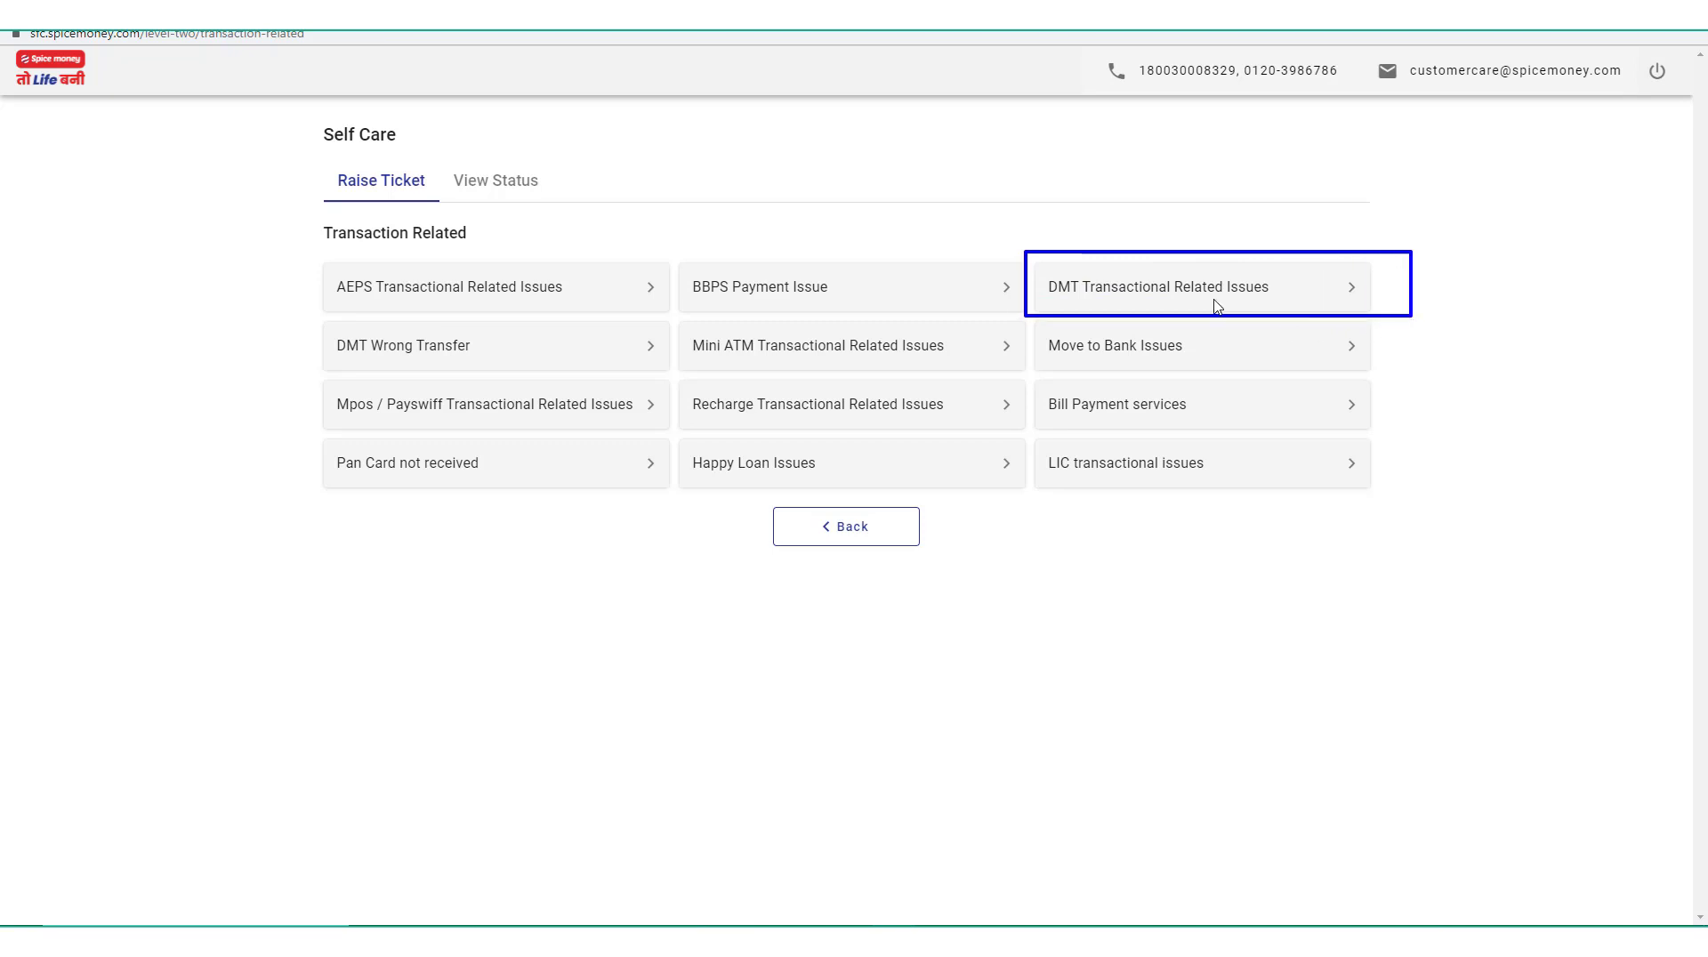
pyautogui.moveTo(289, 326); pyautogui.dragTo(680, 373)
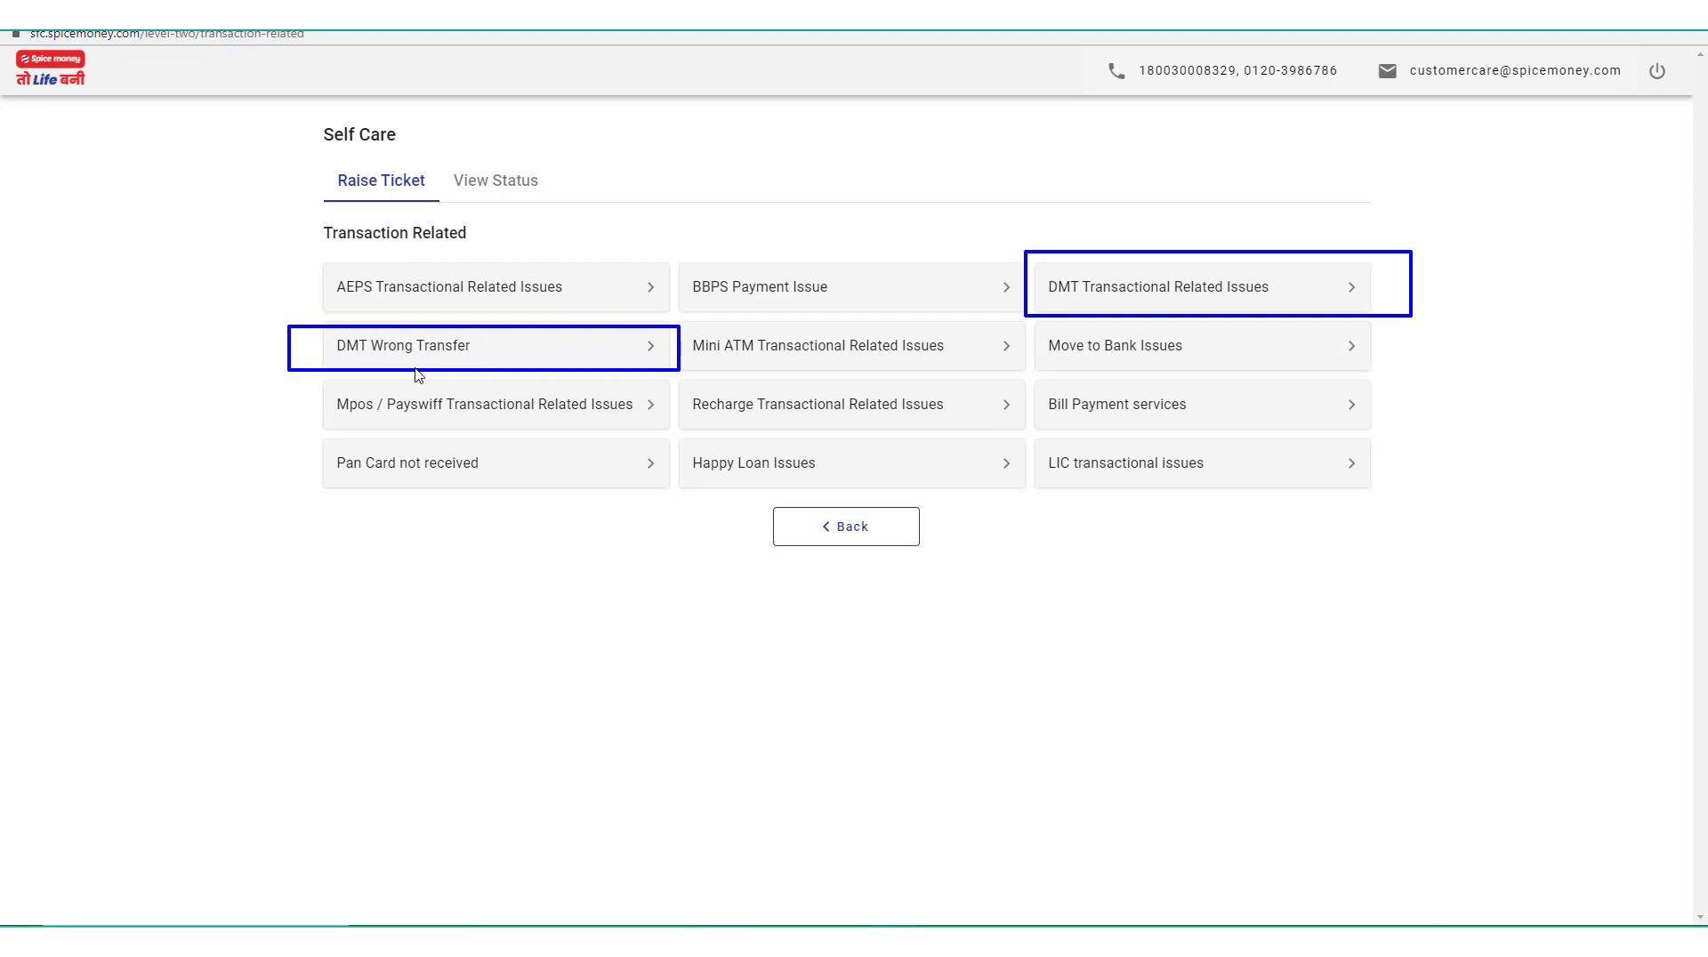
pyautogui.moveTo(681, 324); pyautogui.dragTo(1030, 367)
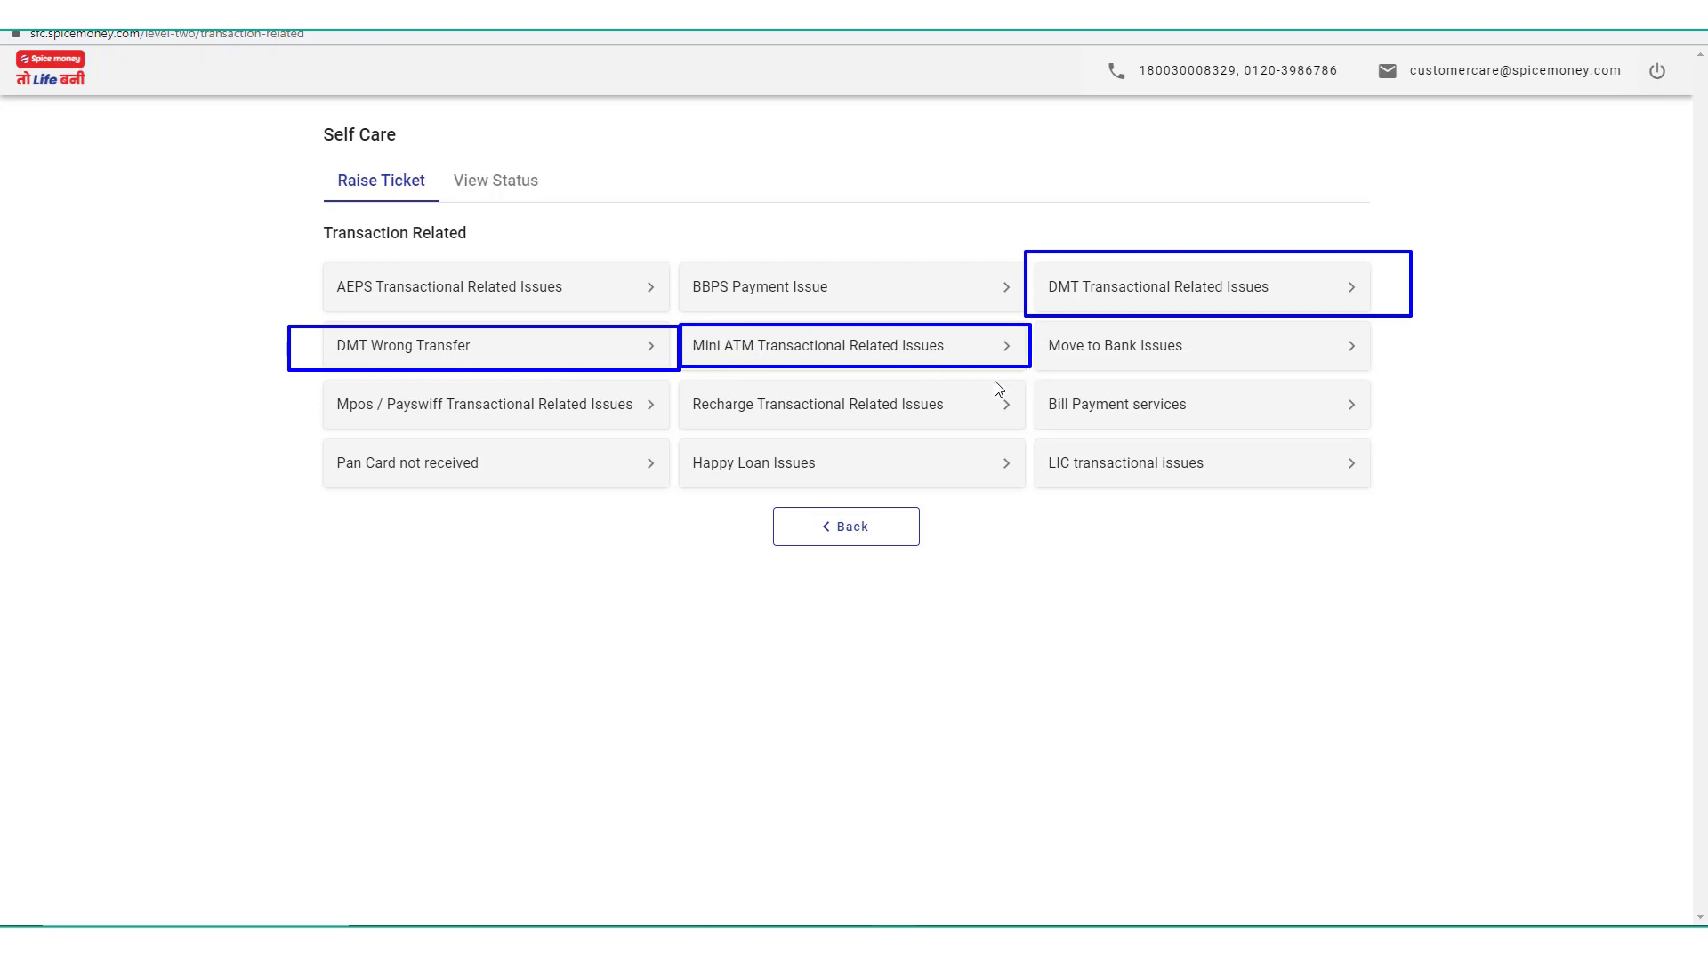
pyautogui.click(886, 348)
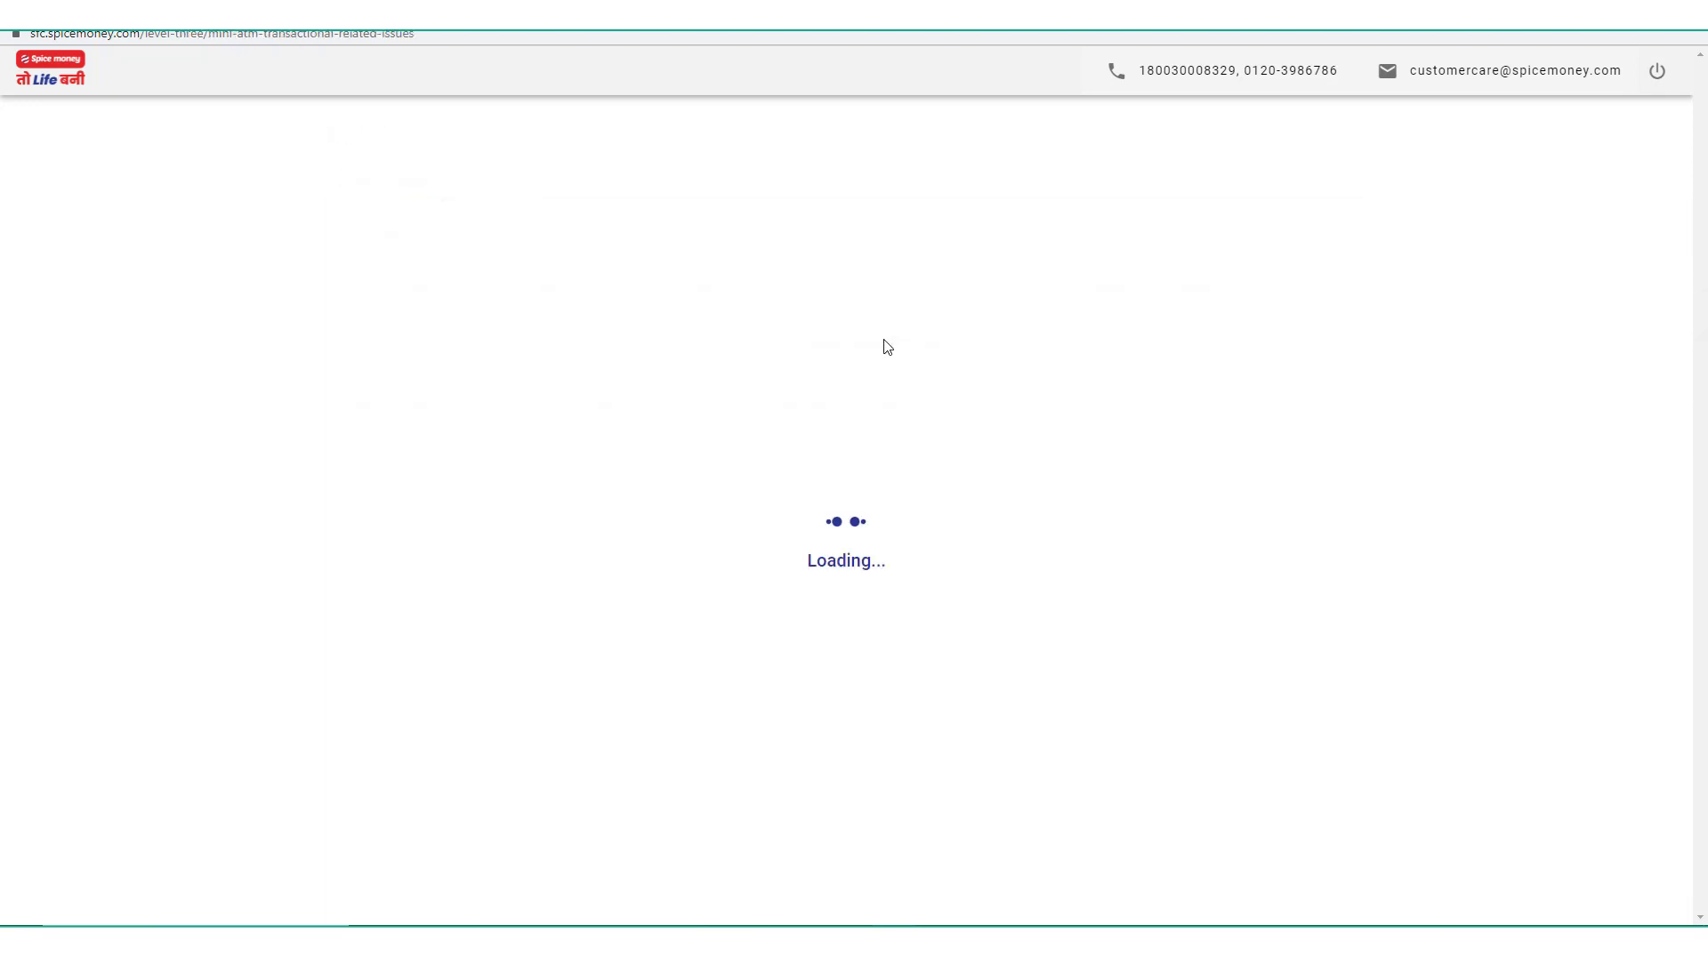
pyautogui.moveTo(272, 257); pyautogui.dragTo(1373, 338)
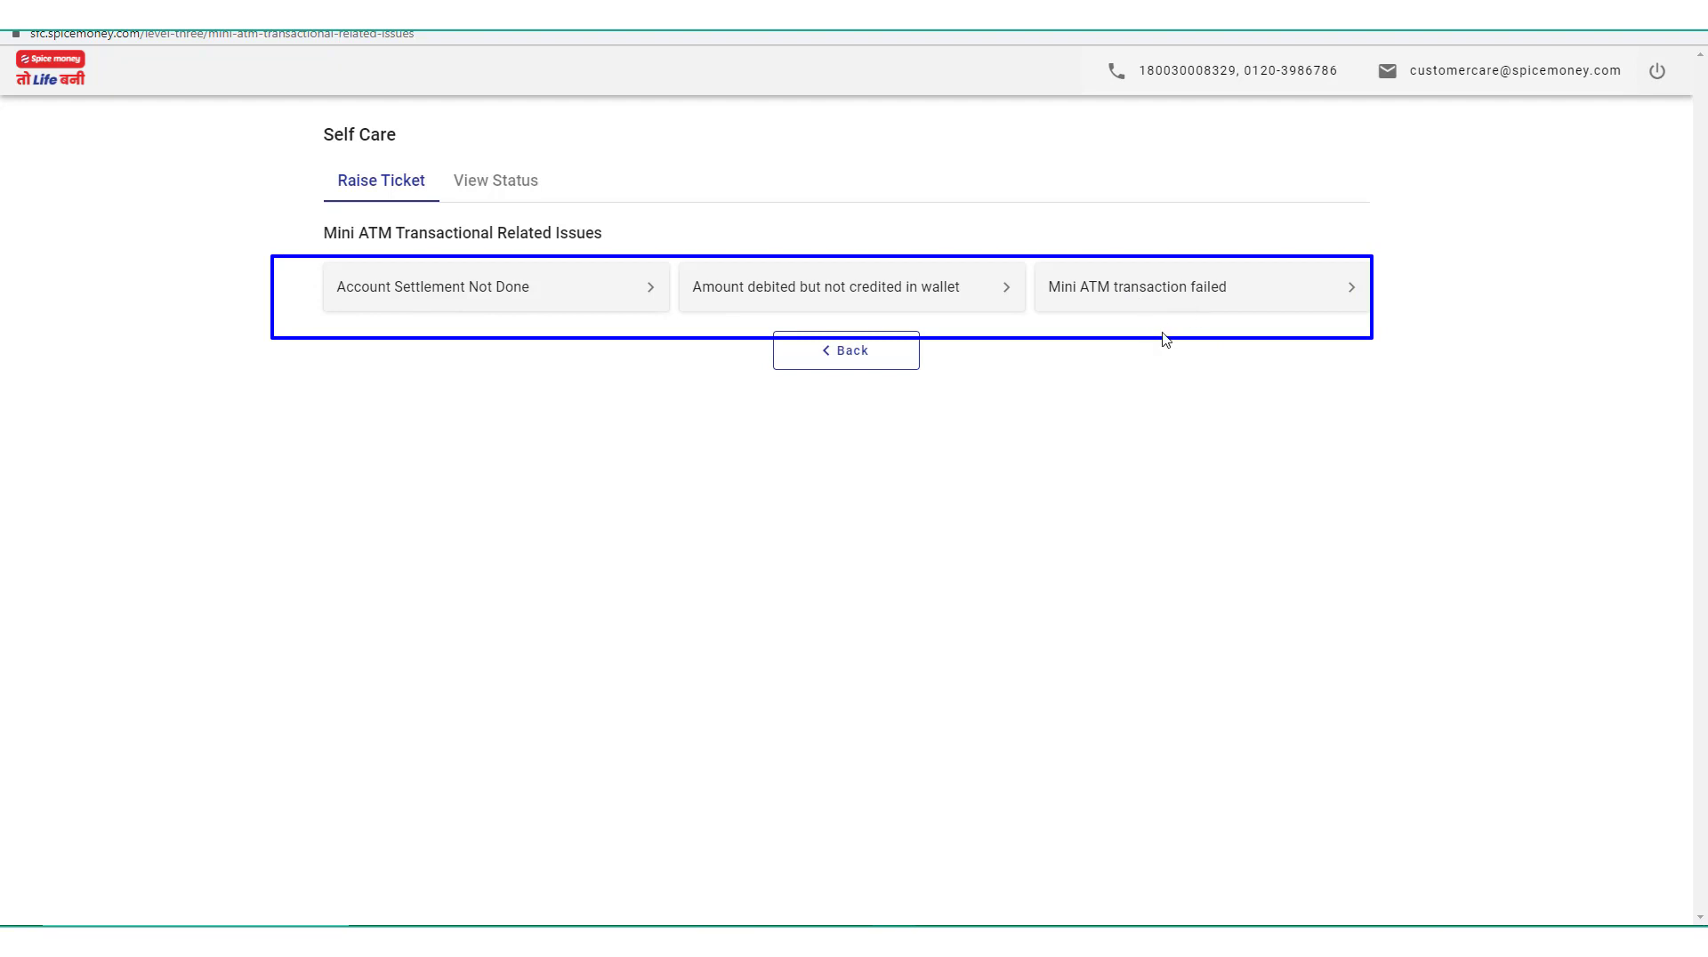
pyautogui.click(846, 350)
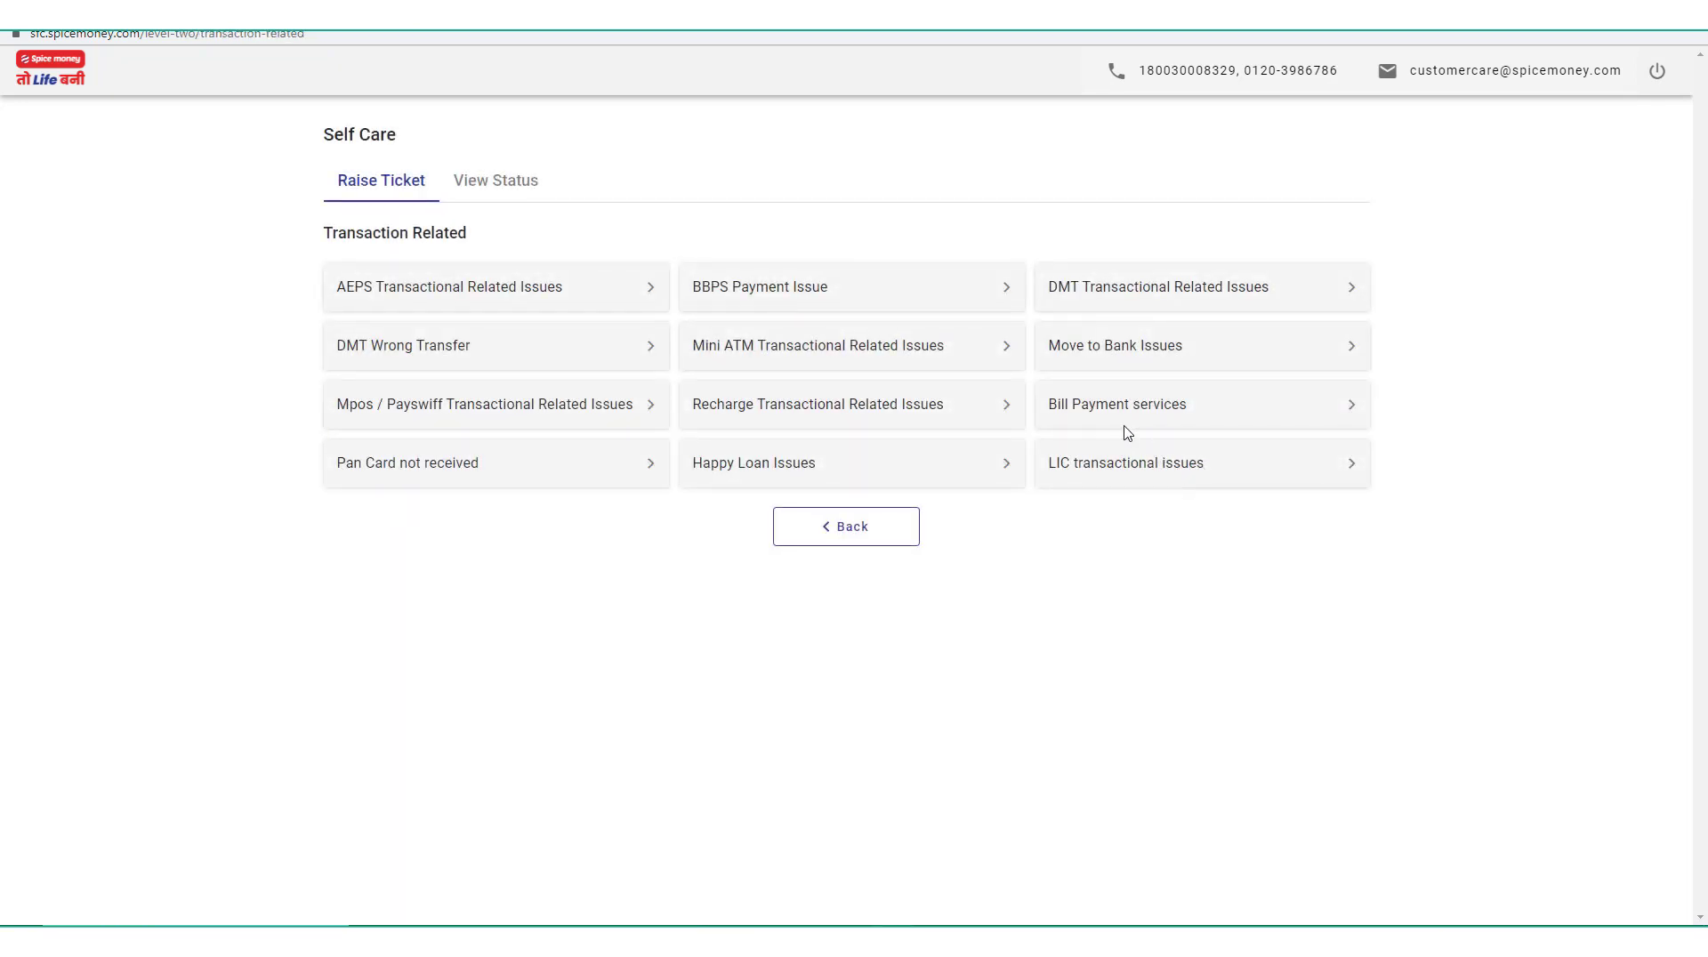
# - Examine the complaint types under Recharge Transactional Related Issues, and return to the main ticket category selection
pyautogui.moveTo(1020, 377); pyautogui.dragTo(1331, 441)
pyautogui.moveTo(1007, 439); pyautogui.dragTo(1298, 497)
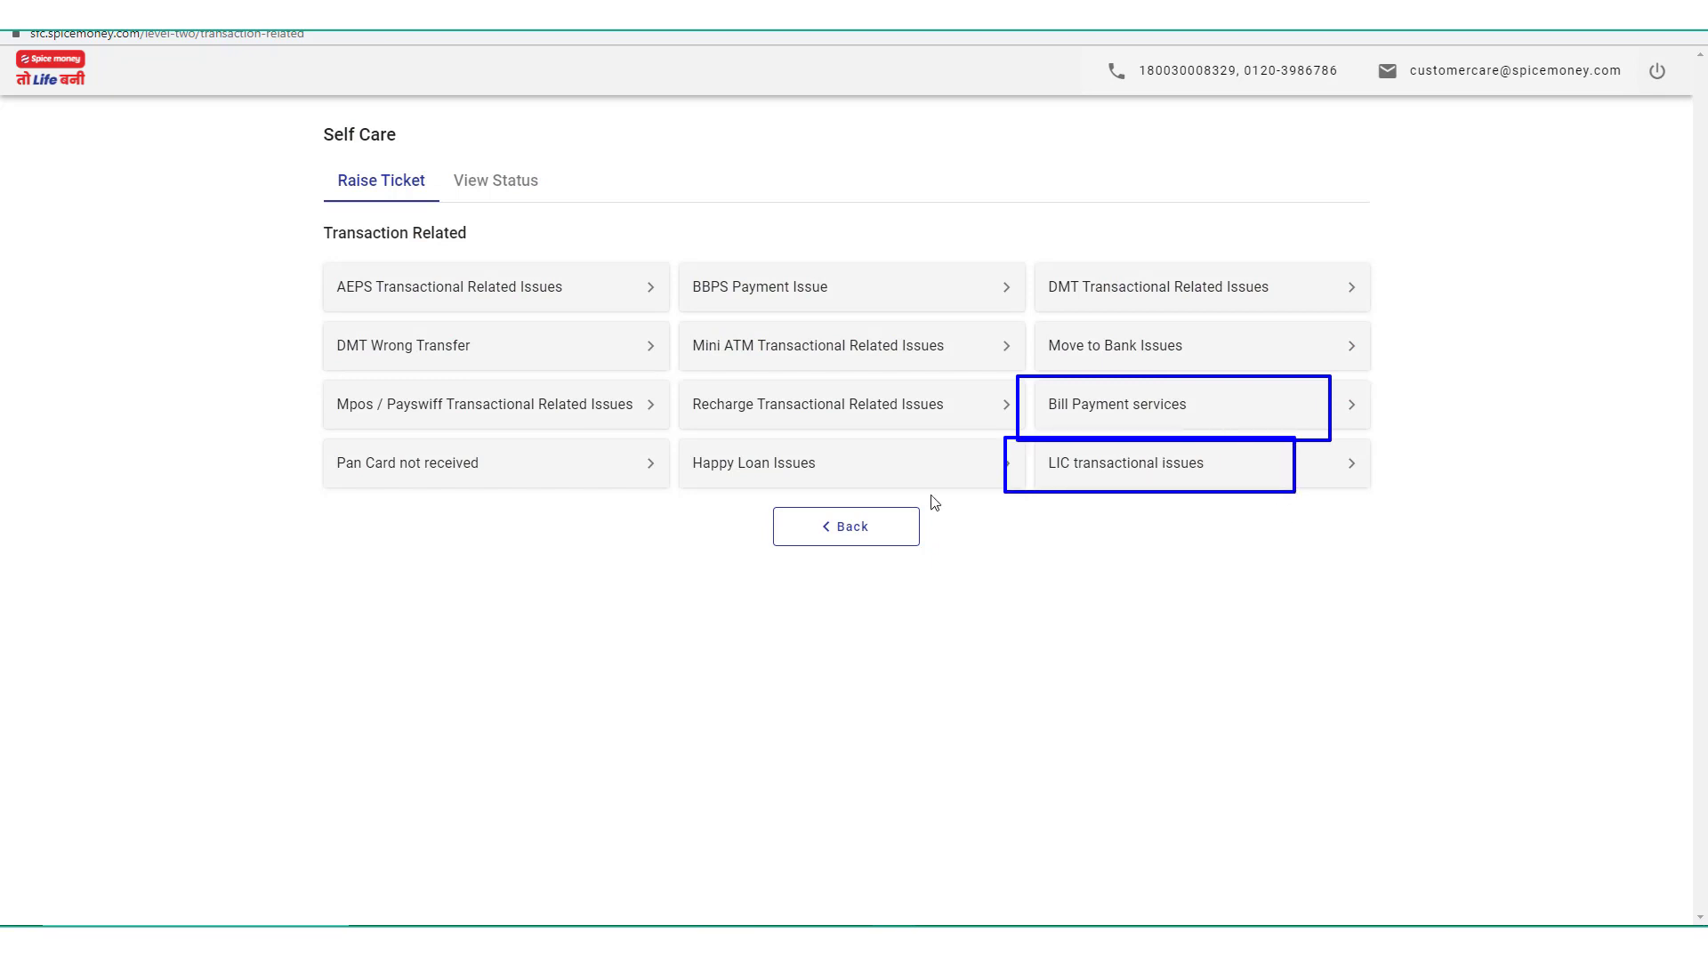
pyautogui.moveTo(663, 372); pyautogui.dragTo(1019, 427)
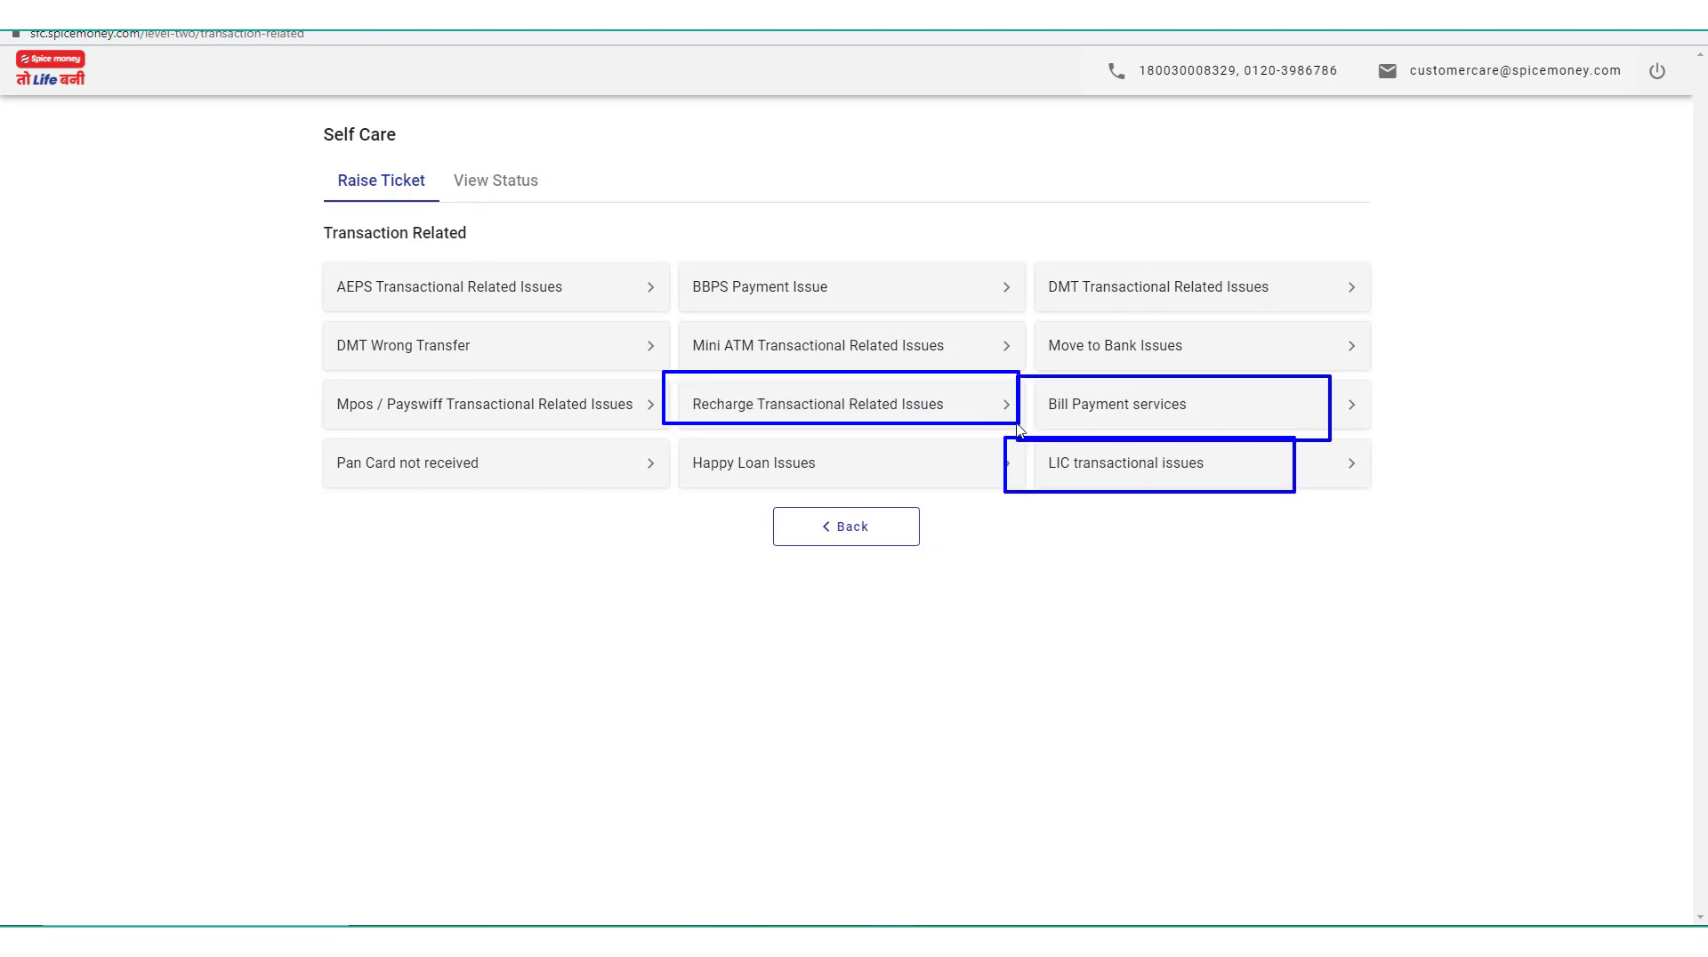
pyautogui.press('Escape')
pyautogui.click(781, 403)
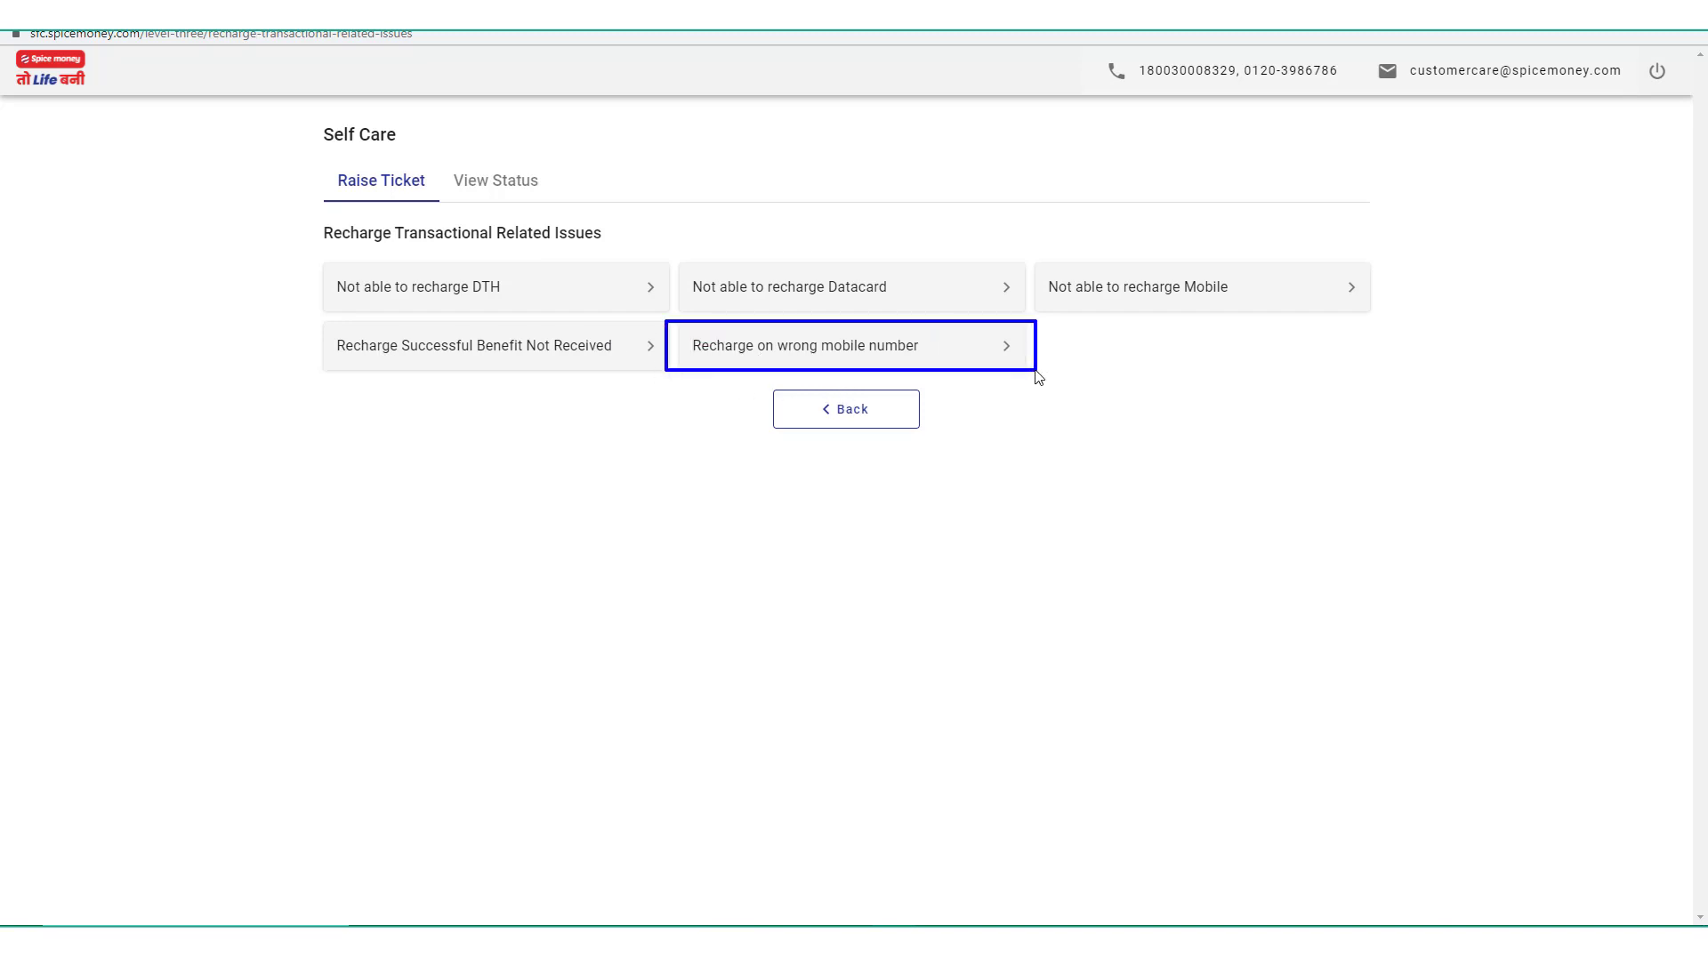
pyautogui.moveTo(1031, 257); pyautogui.dragTo(1368, 322)
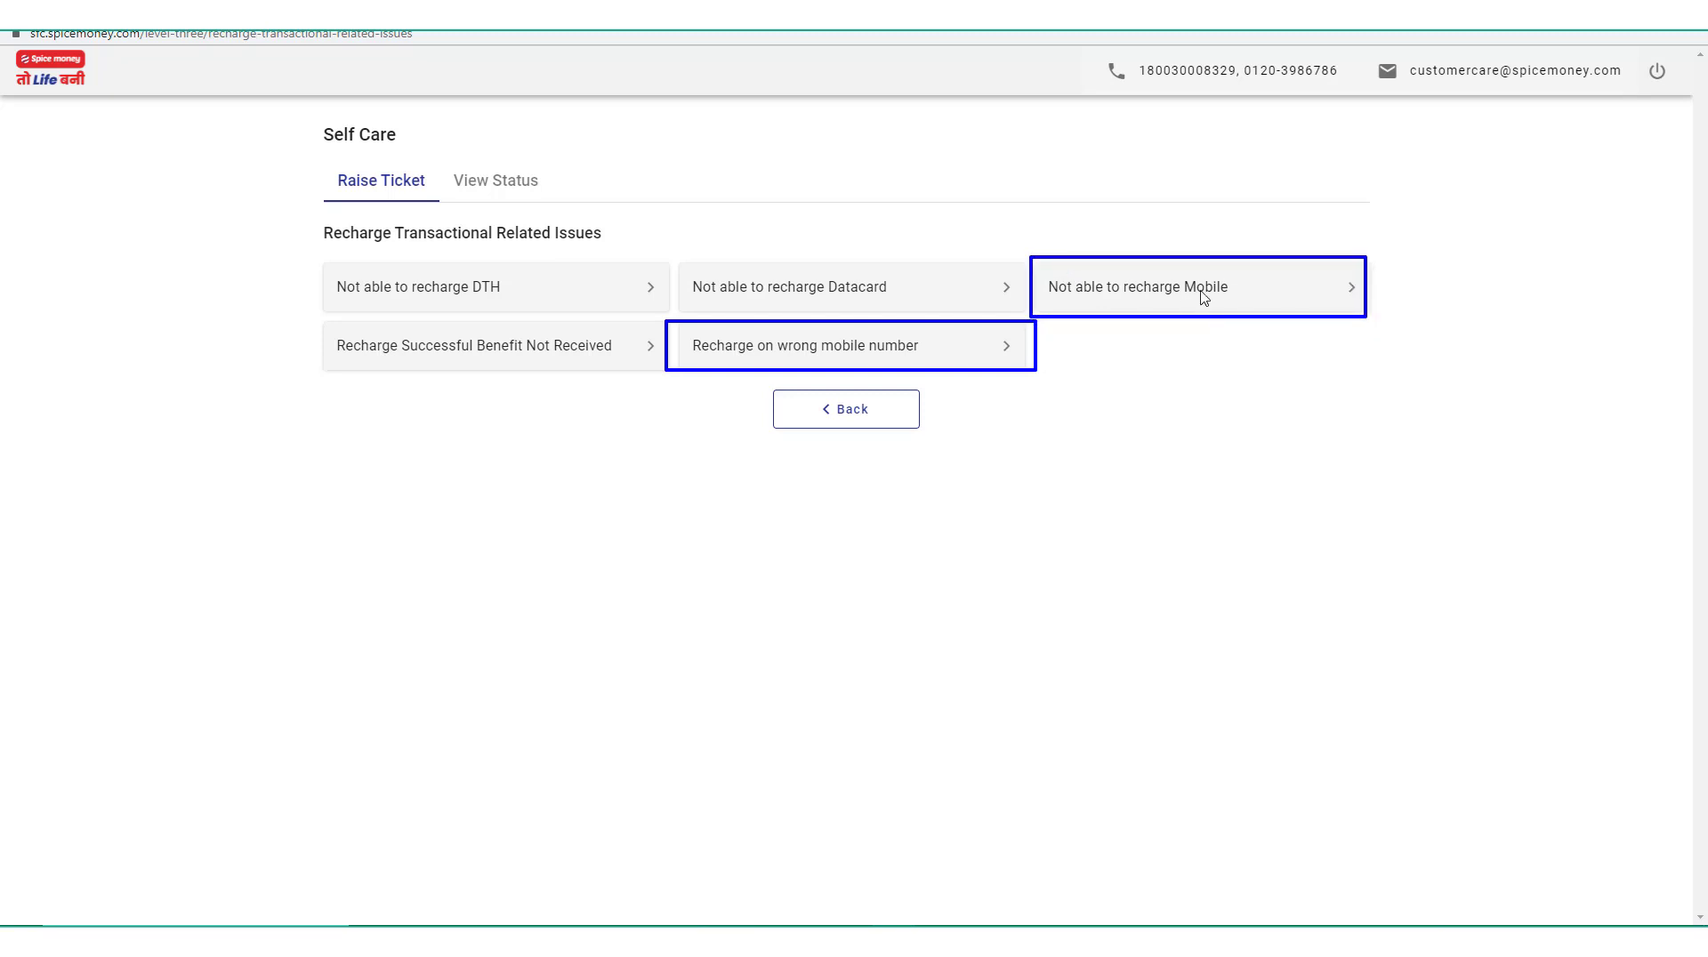
pyautogui.click(848, 423)
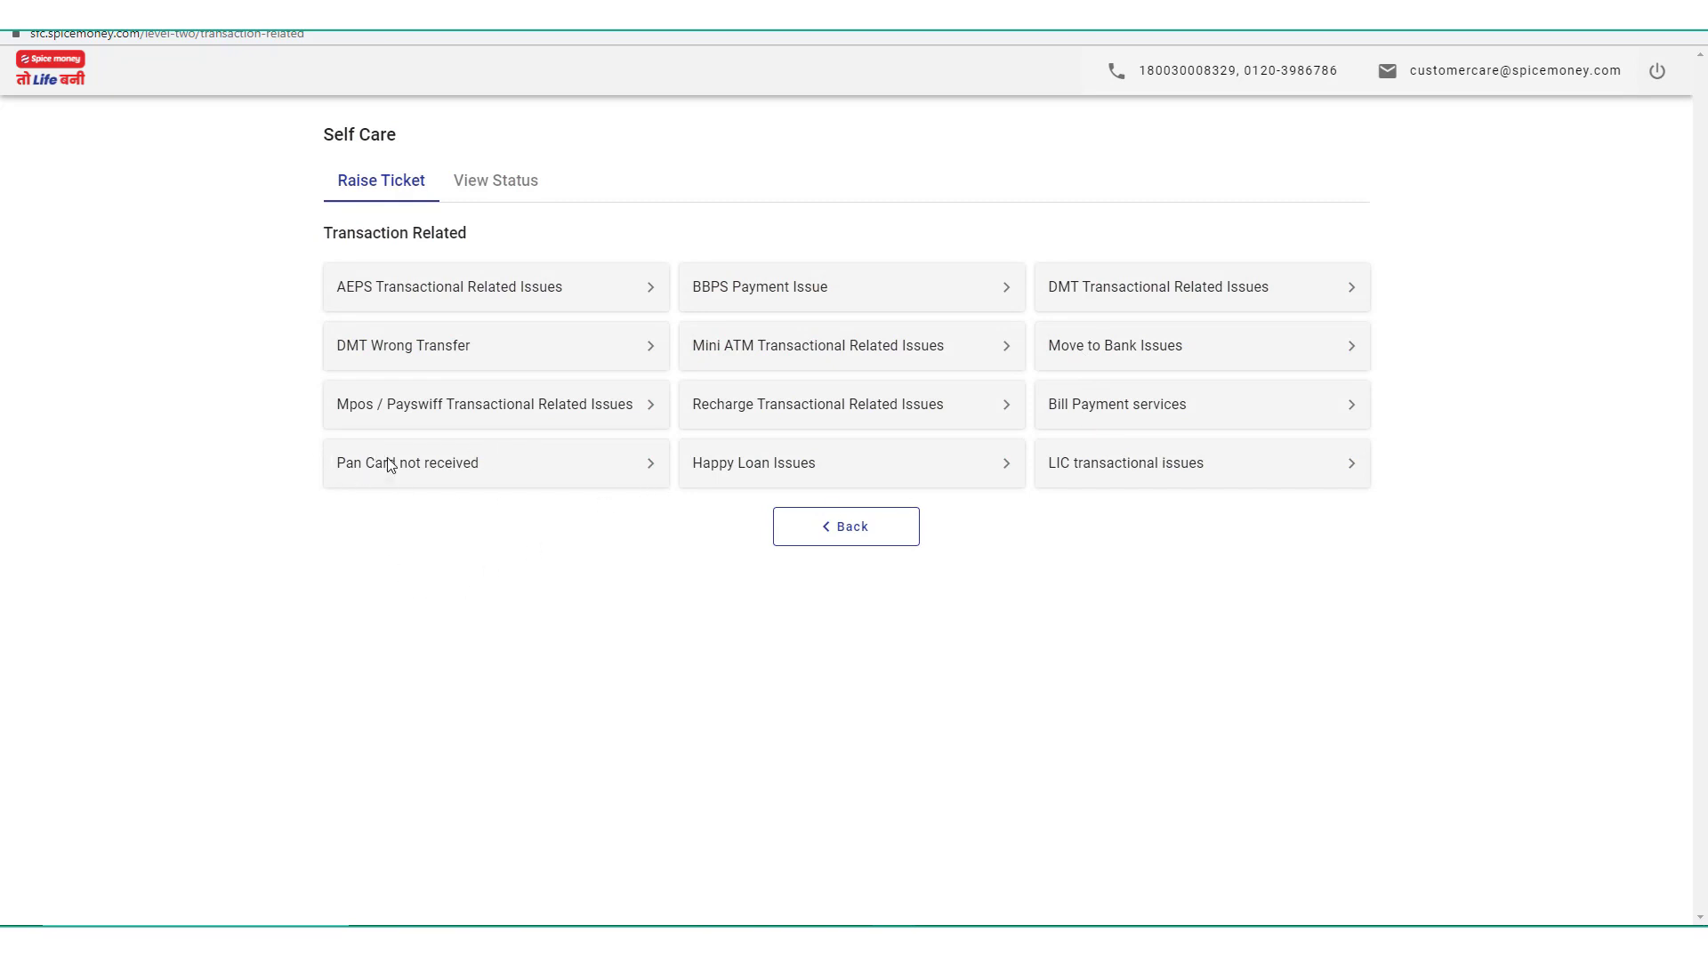
pyautogui.click(908, 537)
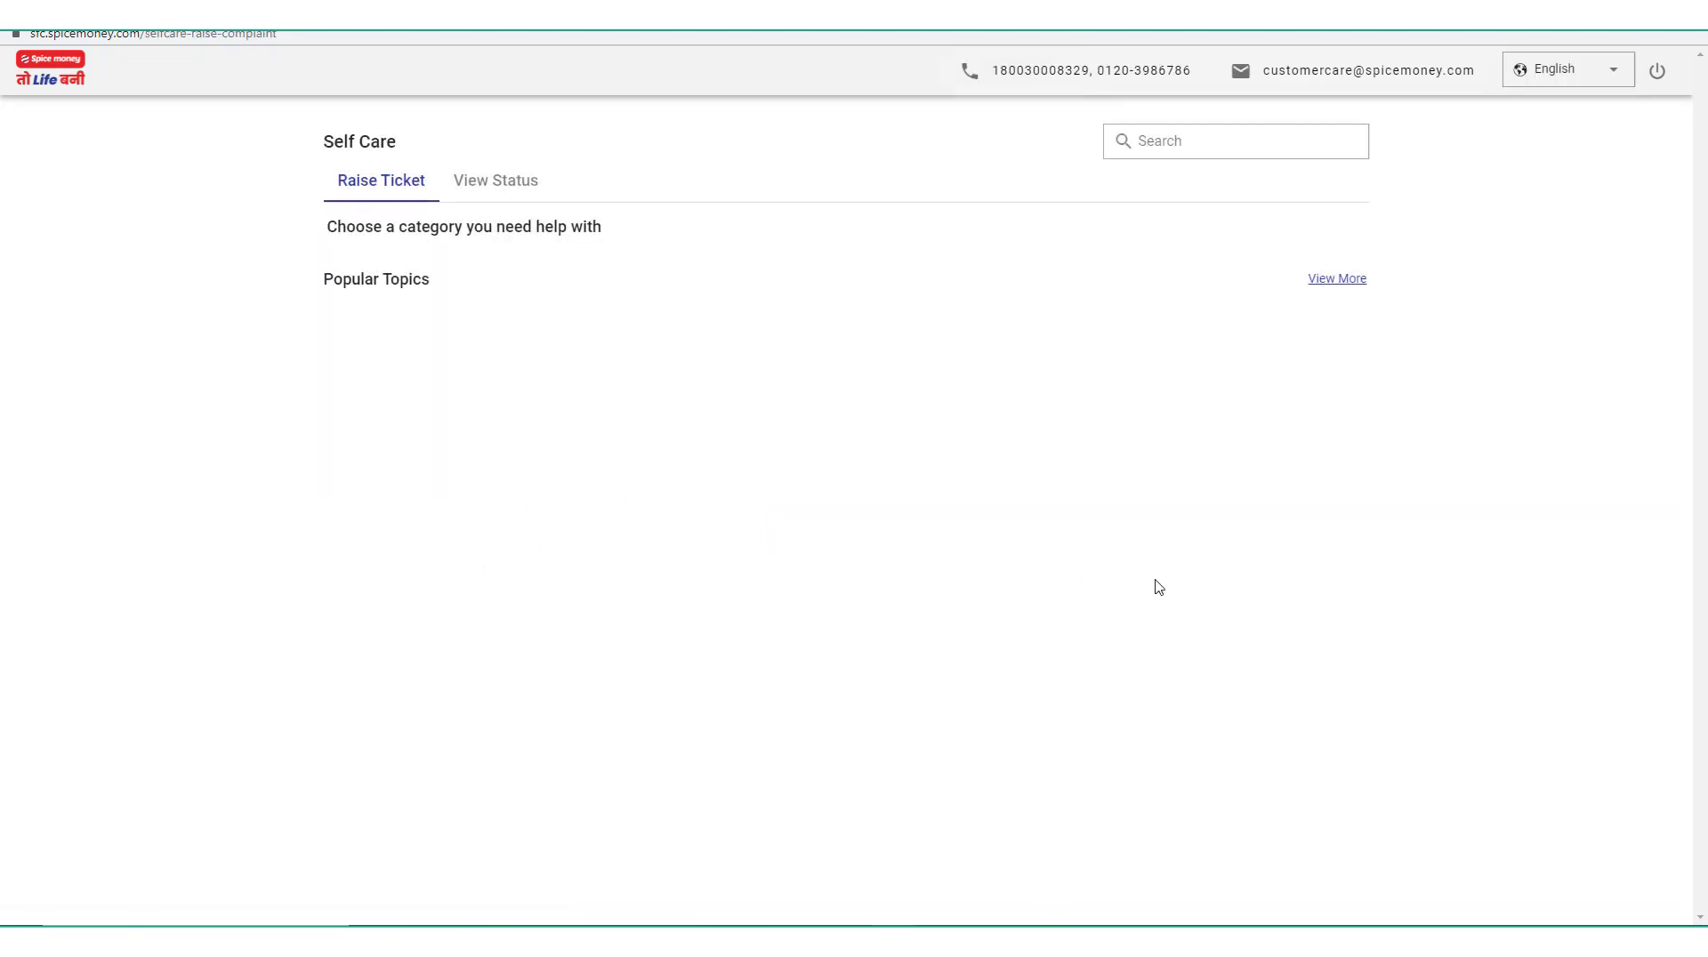